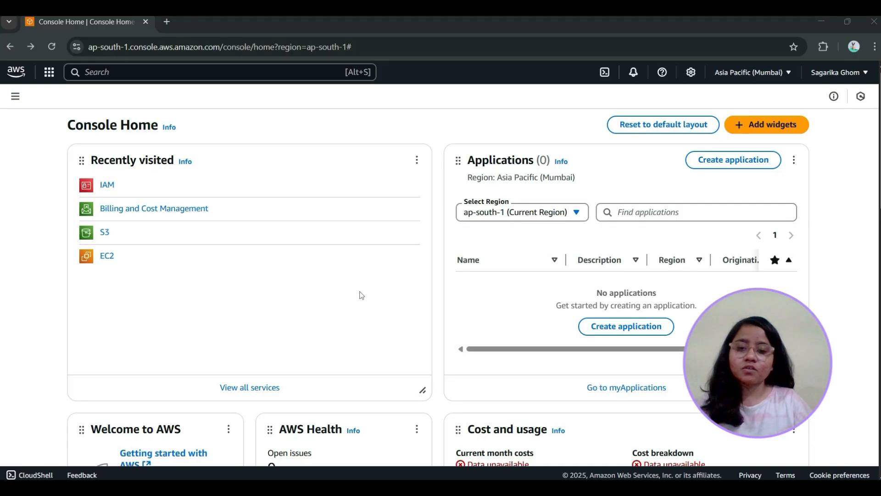
# Find the IAM service and start creating a new user from its users list
pyautogui.click(143, 69)
pyautogui.write('IAM')
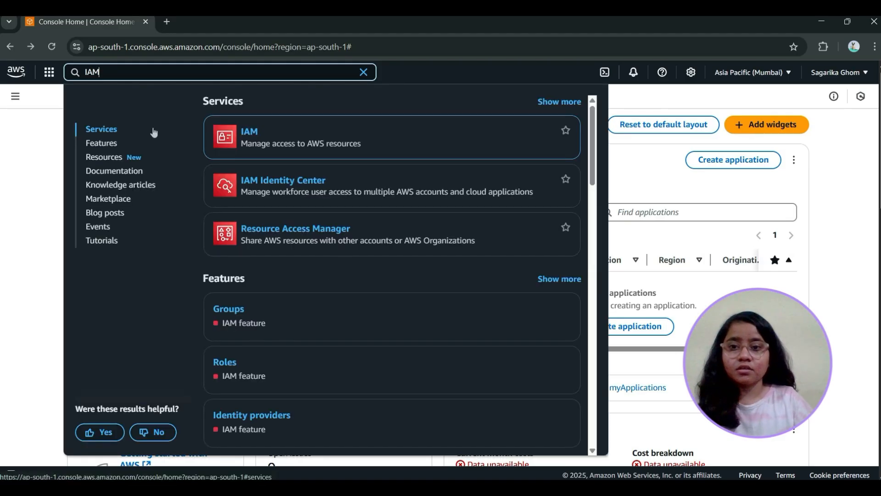
pyautogui.click(252, 134)
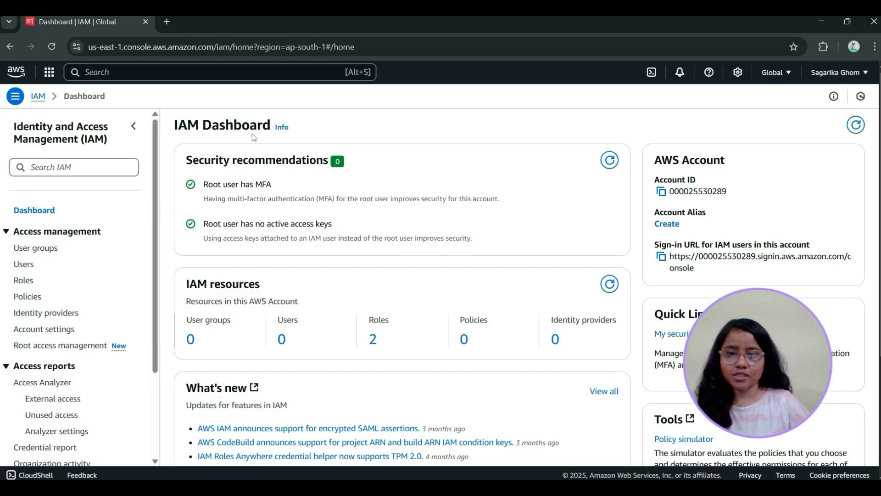
pyautogui.click(32, 270)
pyautogui.click(853, 135)
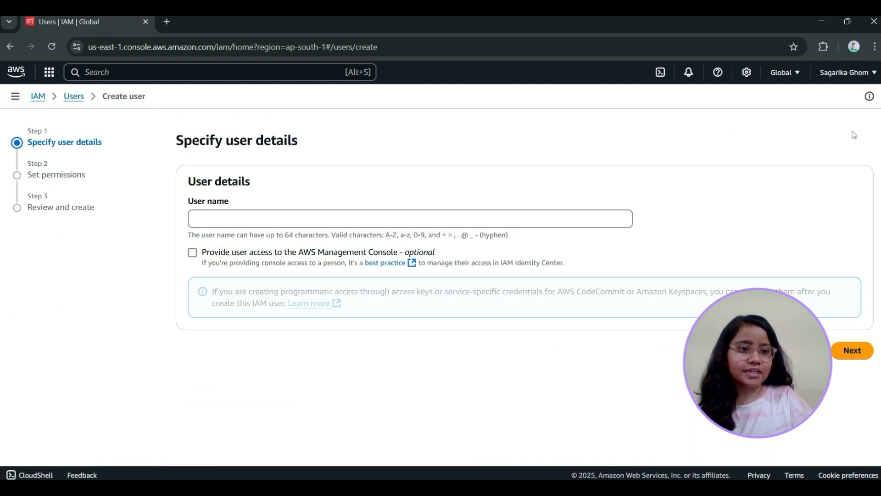
# Enter Dev1User as the new user's name
pyautogui.click(271, 224)
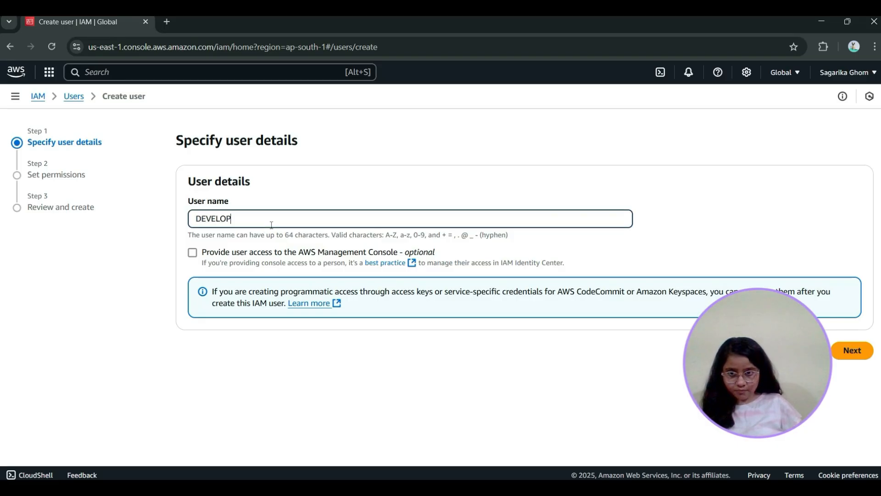
pyautogui.press('BackSpace')
pyautogui.press('BackSpace')
pyautogui.press('BackSpace')
pyautogui.press('BackSpace')
pyautogui.press('BackSpace')
pyautogui.press('BackSpace')
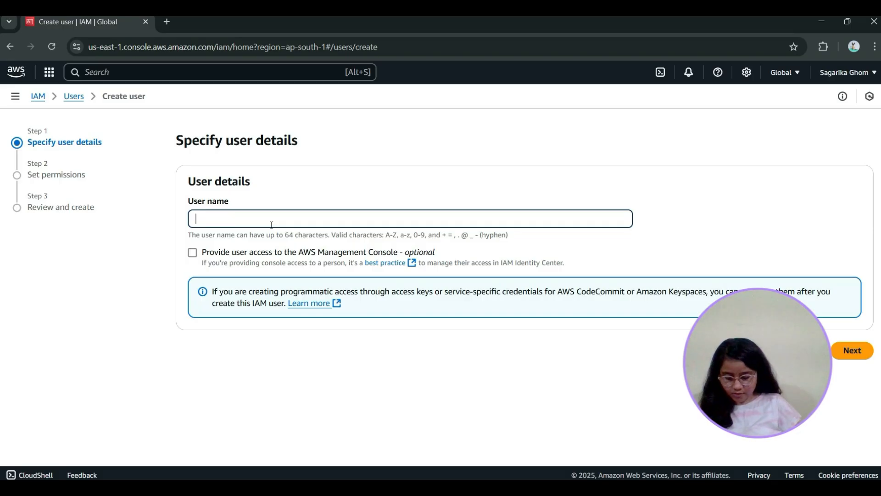
pyautogui.press('BackSpace')
pyautogui.press('BackSpace')
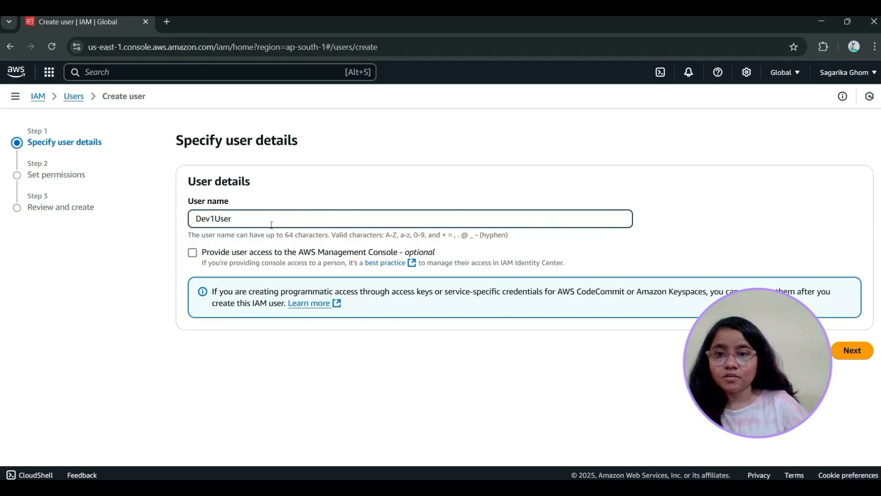
# Grant the user AWS Management Console access as an IAM user and enter a custom console password
pyautogui.click(193, 253)
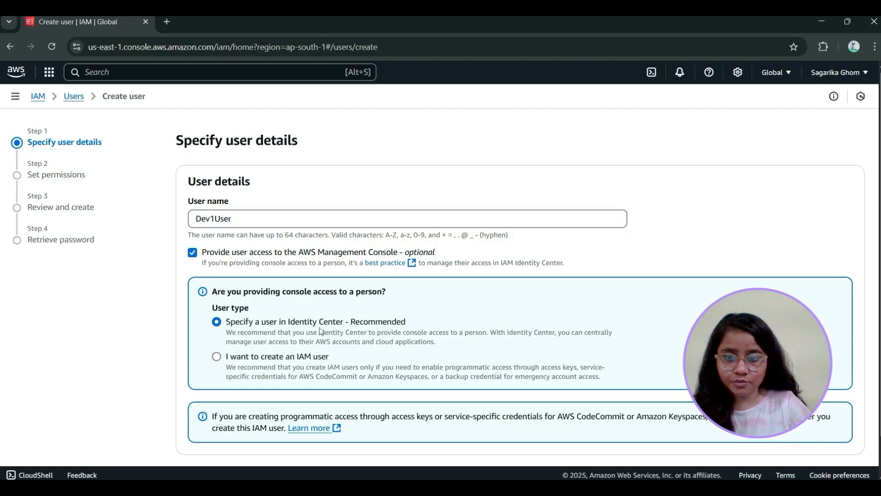
pyautogui.click(216, 356)
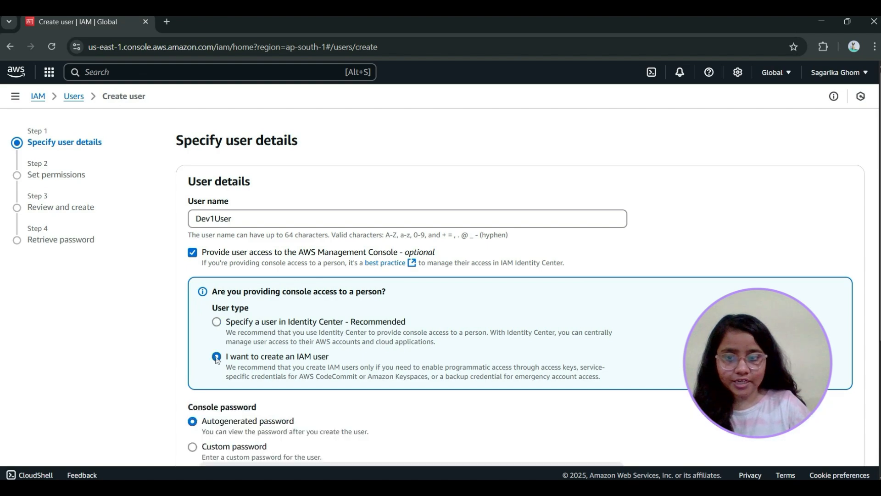
pyautogui.scroll(-3, 325, 360)
pyautogui.click(193, 330)
pyautogui.click(313, 361)
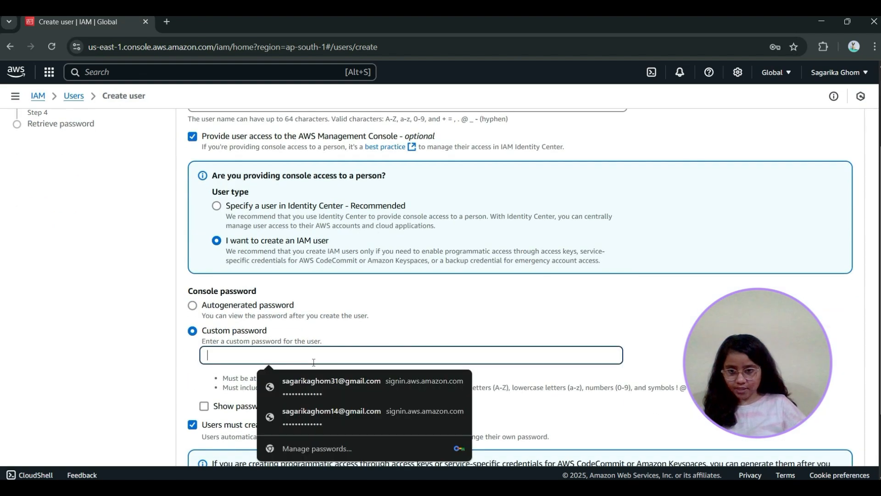
pyautogui.write('a')
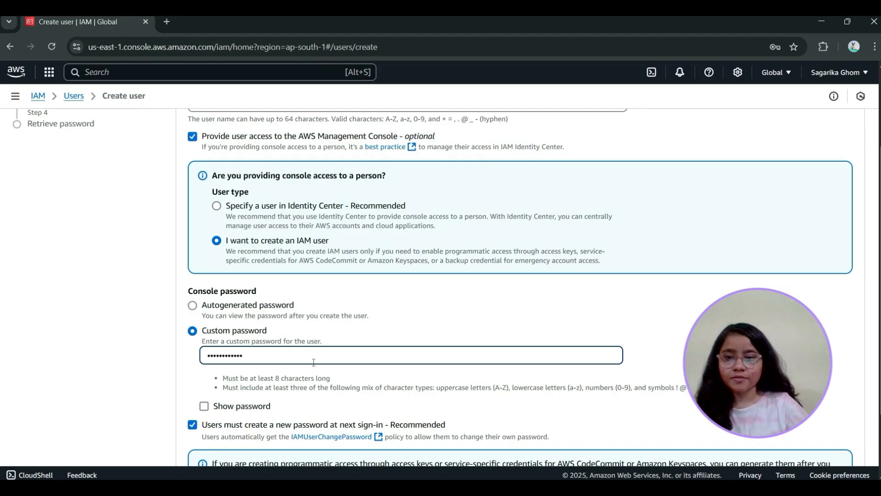
# Turn off the requirement to create a new password at next sign-in and proceed to the permissions settings
pyautogui.scroll(-2, 313, 362)
pyautogui.click(193, 370)
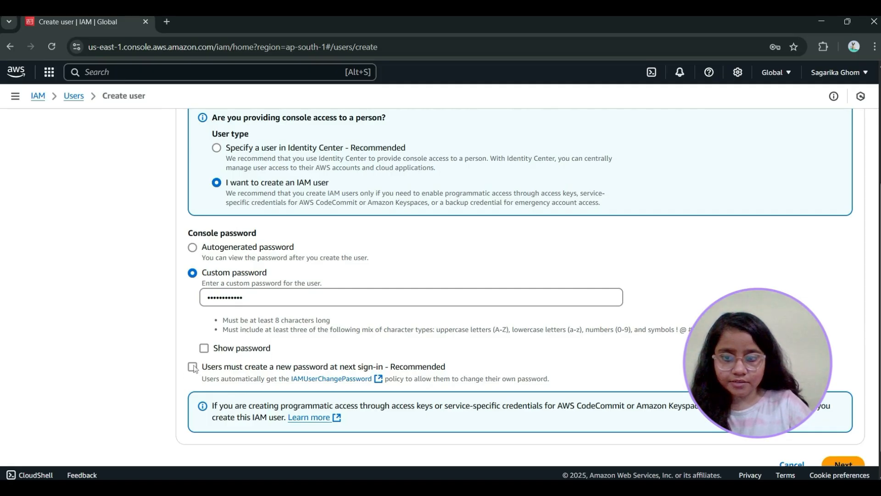
pyautogui.scroll(-1, 193, 369)
pyautogui.click(843, 434)
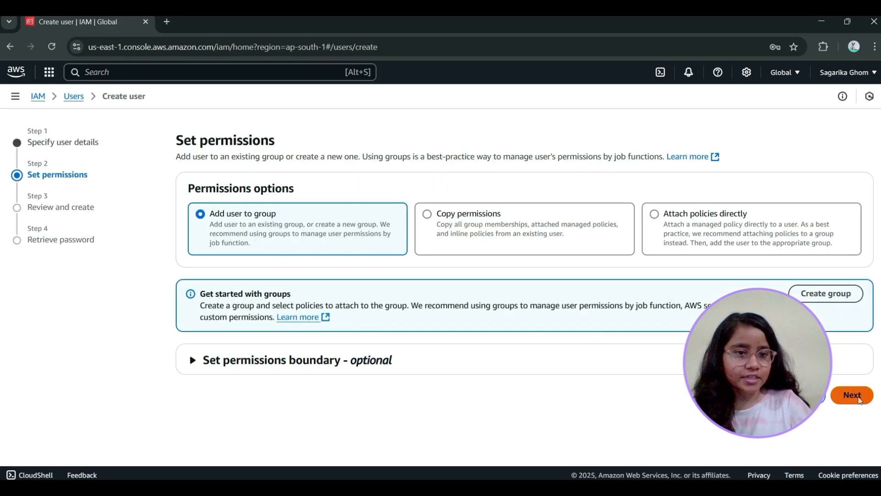
# Keep the default permissions option without adding a group, review the summary and create the user
pyautogui.click(851, 395)
pyautogui.scroll(-1, 483, 300)
pyautogui.scroll(2, 543, 261)
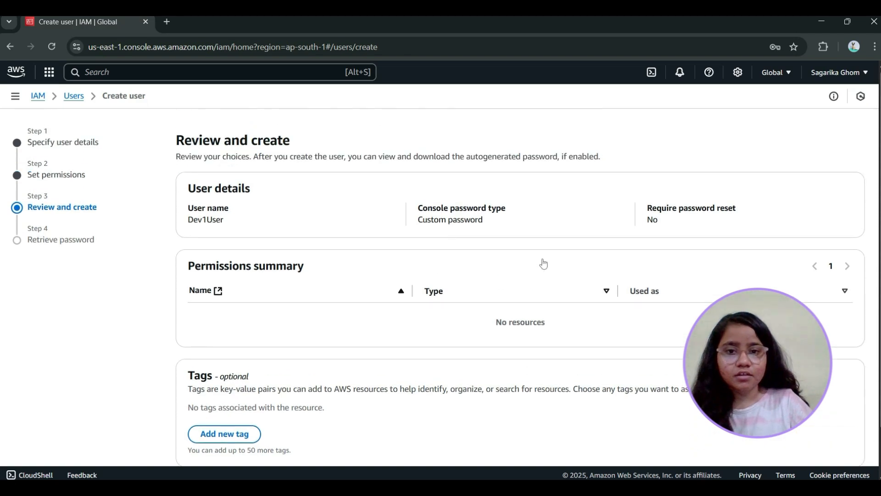
pyautogui.scroll(-2, 543, 263)
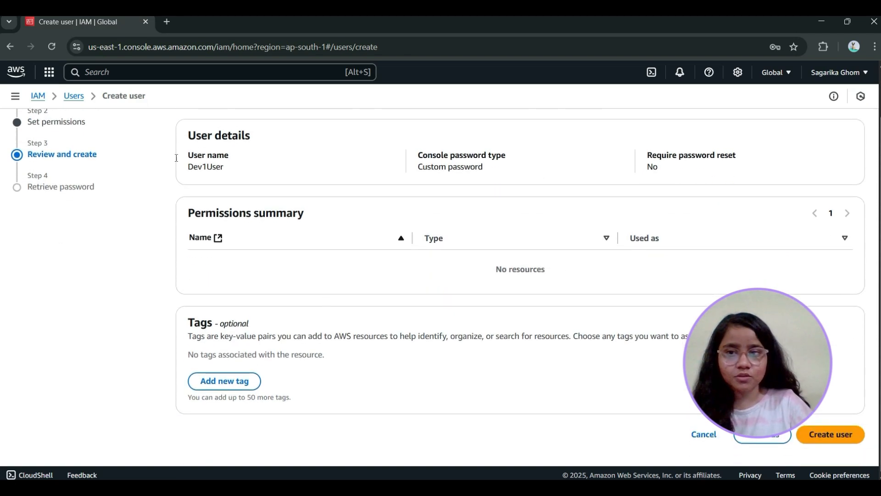
pyautogui.click(833, 433)
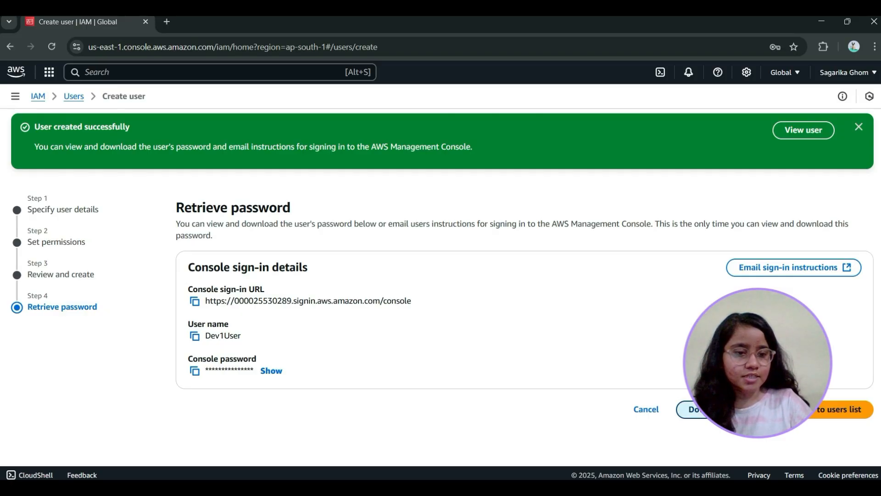
# Download the new user's credentials CSV file and copy the console sign-in URL
pyautogui.click(715, 409)
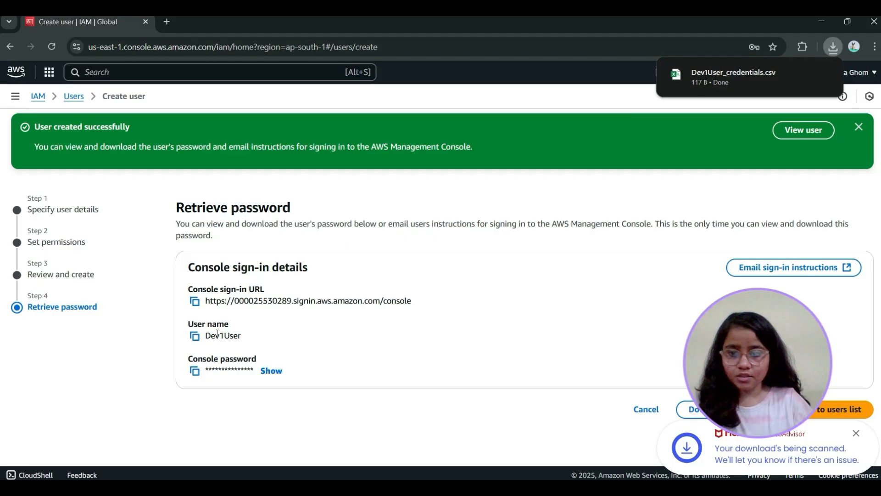
pyautogui.click(195, 302)
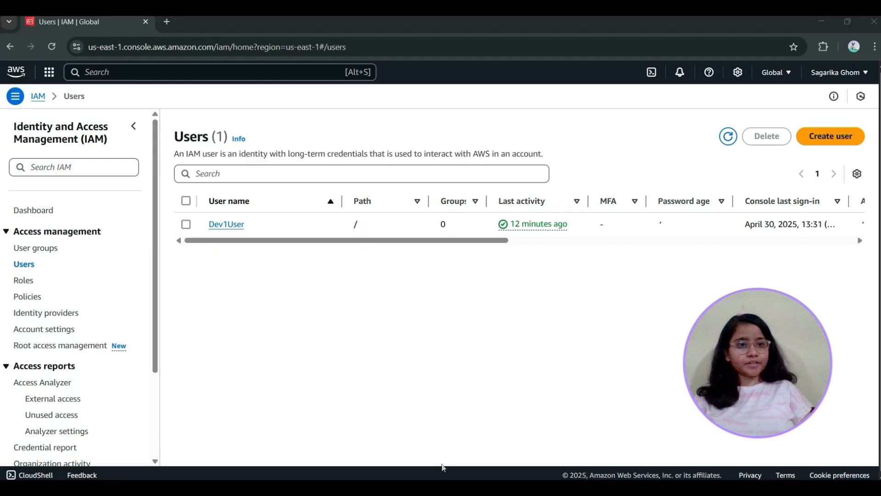
# Open Dev1User's details from the users list, and open a new Incognito browser window
pyautogui.click(217, 225)
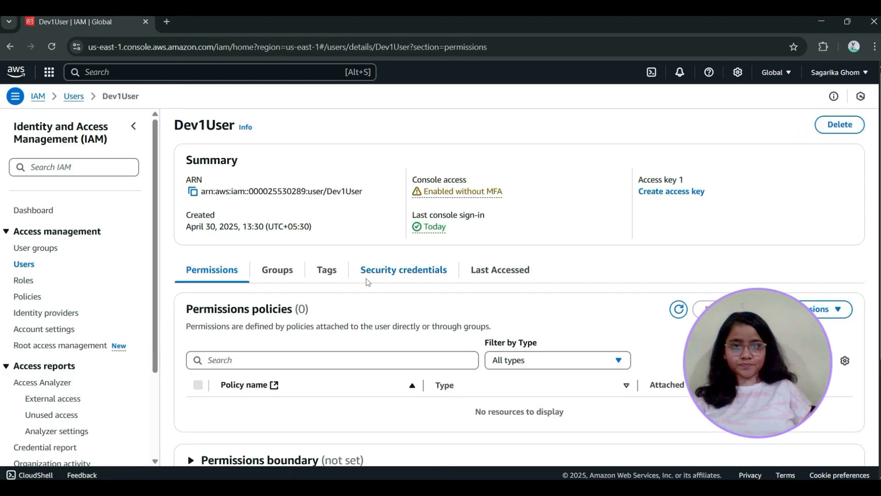
pyautogui.moveTo(172, 126); pyautogui.dragTo(235, 132)
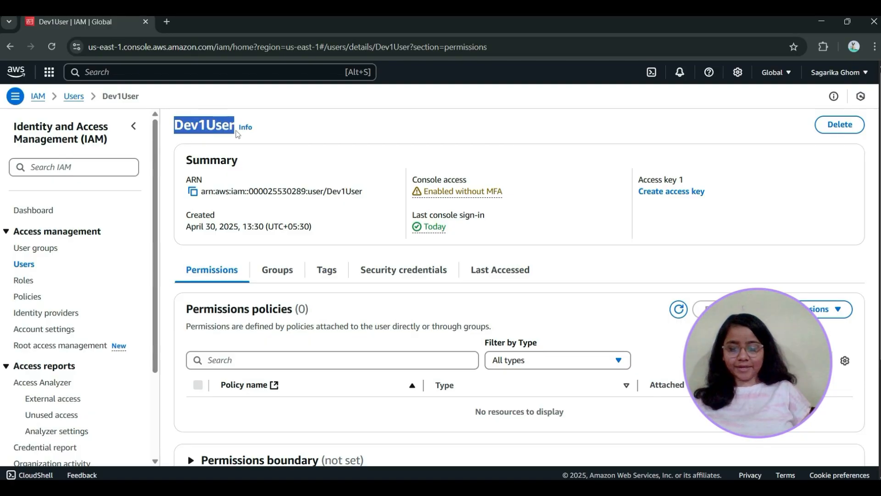
pyautogui.click(874, 47)
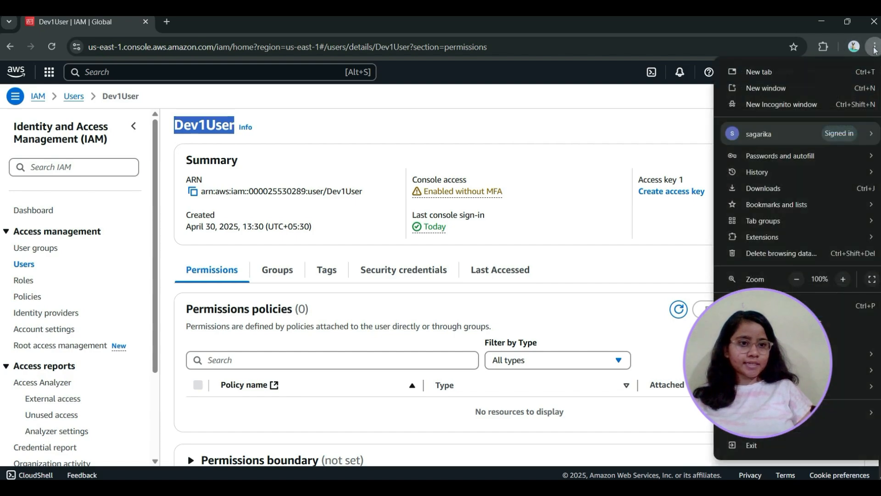
pyautogui.click(789, 104)
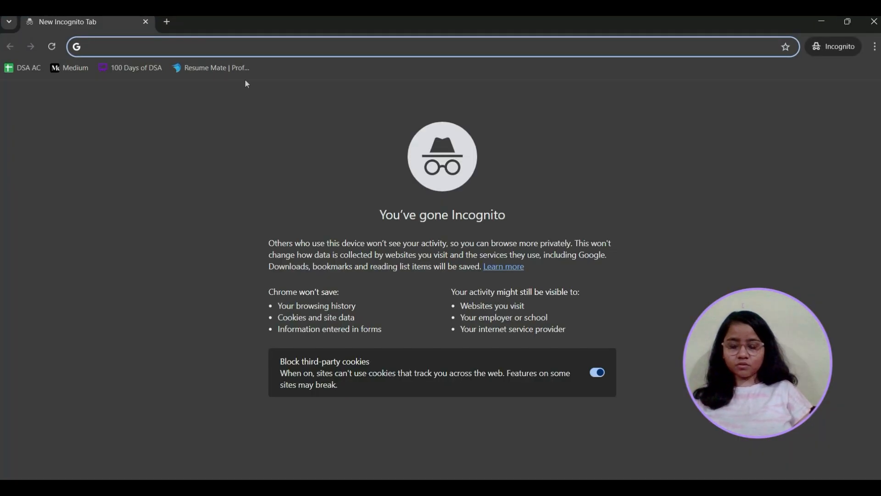
# Search the web for aws and go from the Amazon Web Services site to its sign-in page
pyautogui.write('w')
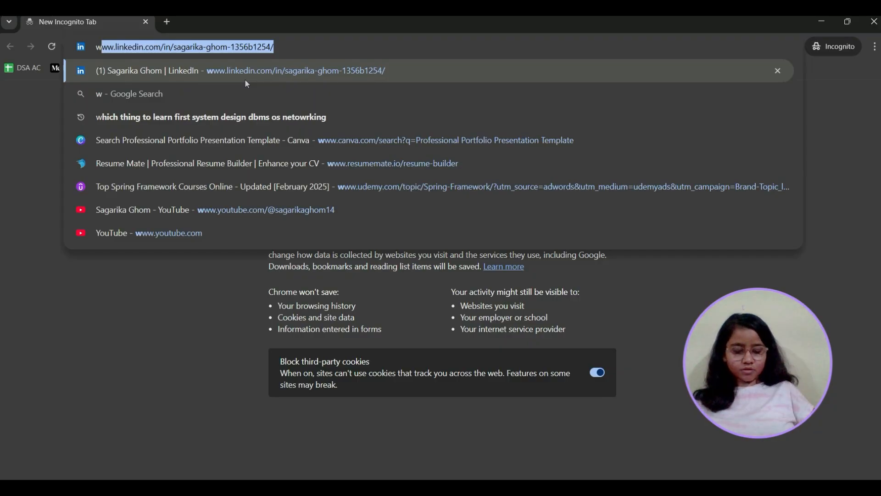
pyautogui.press('BackSpace')
pyautogui.press('BackSpace')
pyautogui.write('aws')
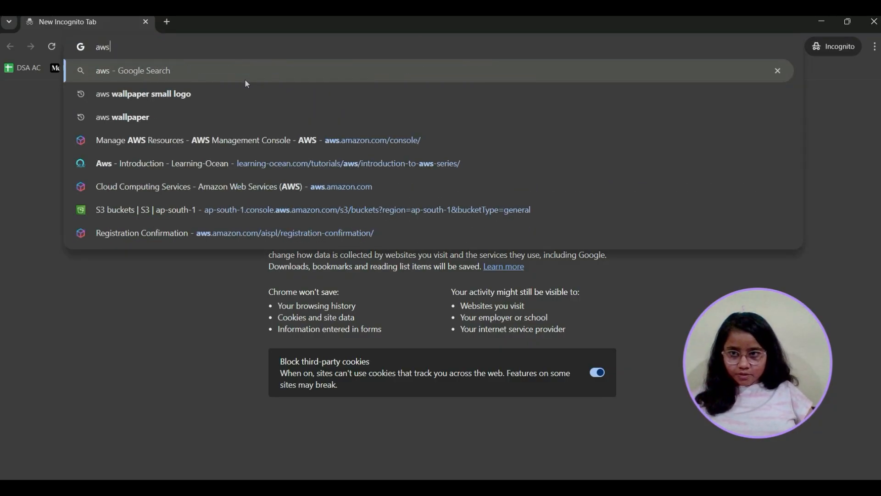
pyautogui.press('Return')
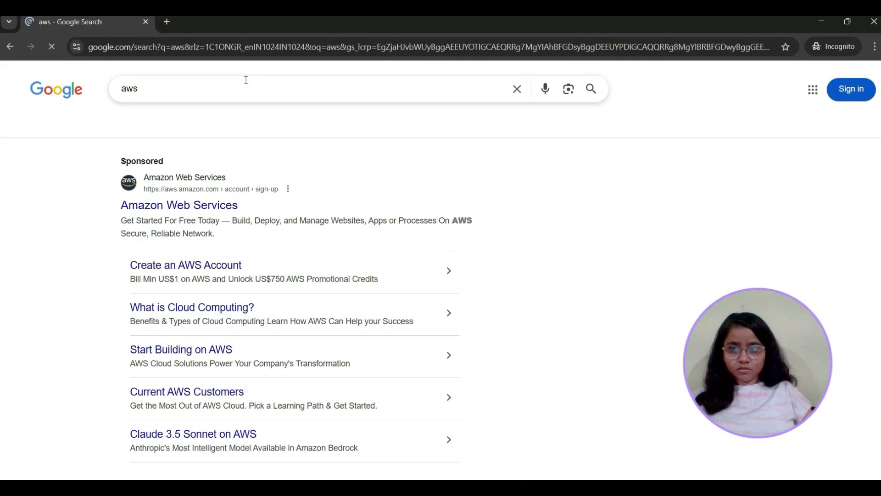
pyautogui.click(224, 207)
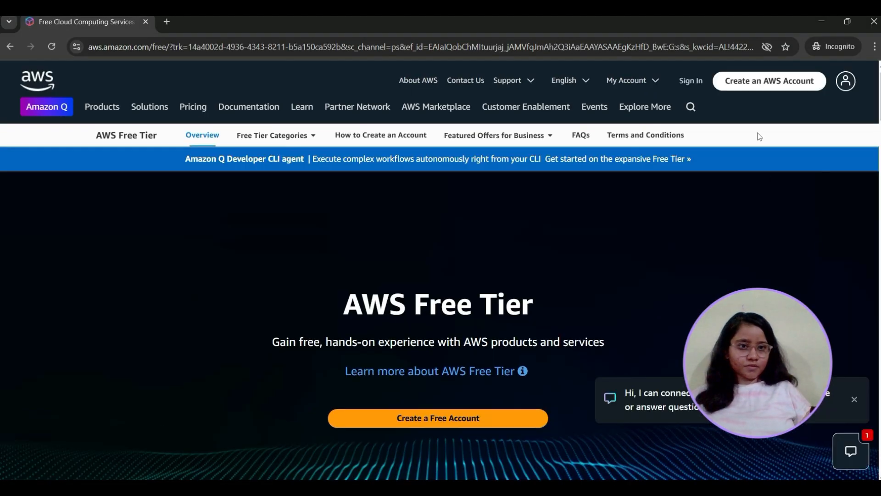
pyautogui.click(691, 82)
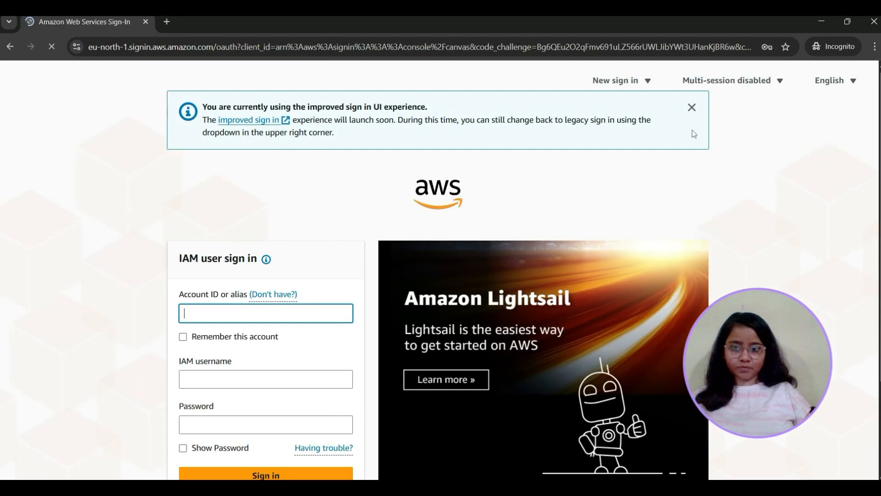
# Fill in Dev1User as the IAM username and enter the user's password in the sign-in form
pyautogui.click(273, 380)
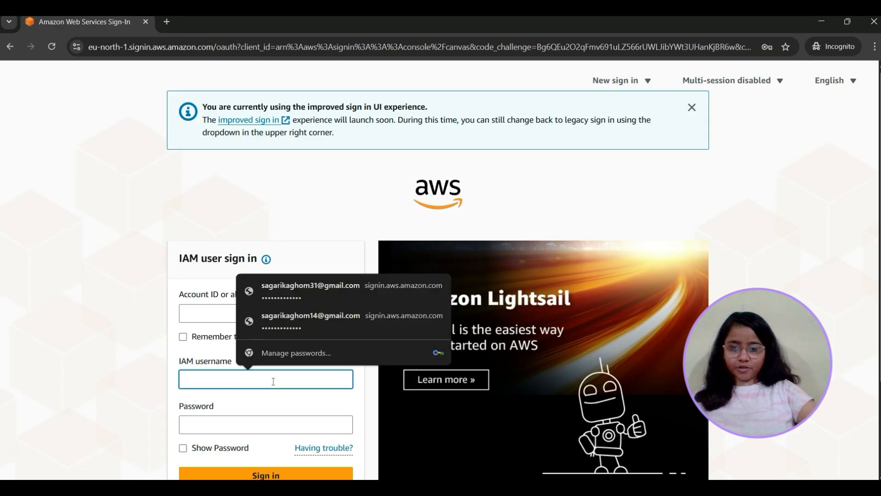
pyautogui.write('Dev1User')
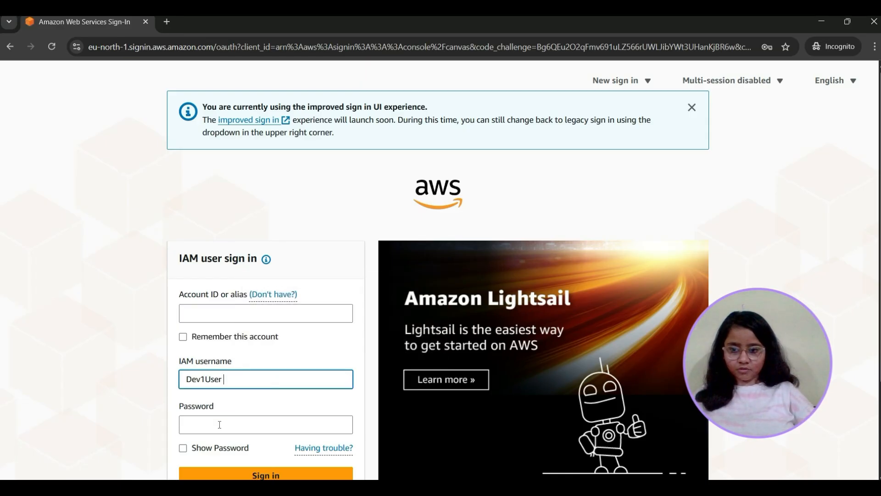
pyautogui.click(220, 424)
pyautogui.write('•')
pyautogui.press('BackSpace')
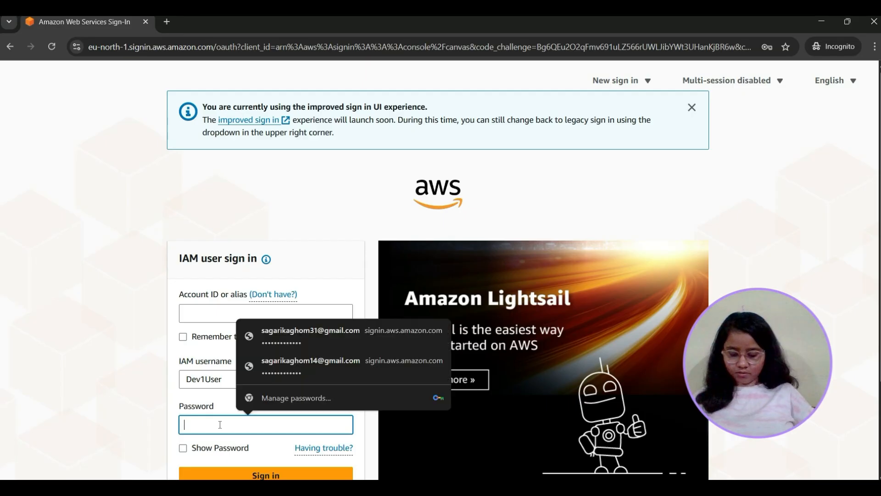
pyautogui.write('•')
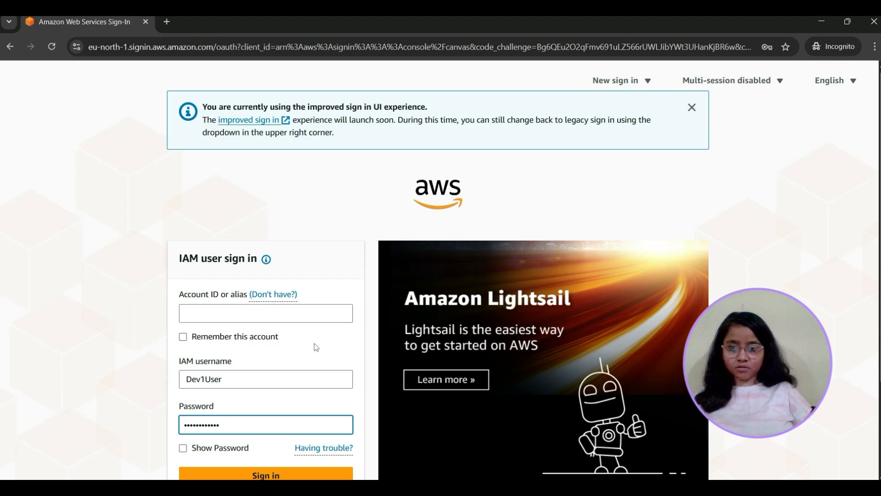
# Switch to the browser window with Dev1User's IAM details and copy the account ID
pyautogui.moveTo(543, 463)
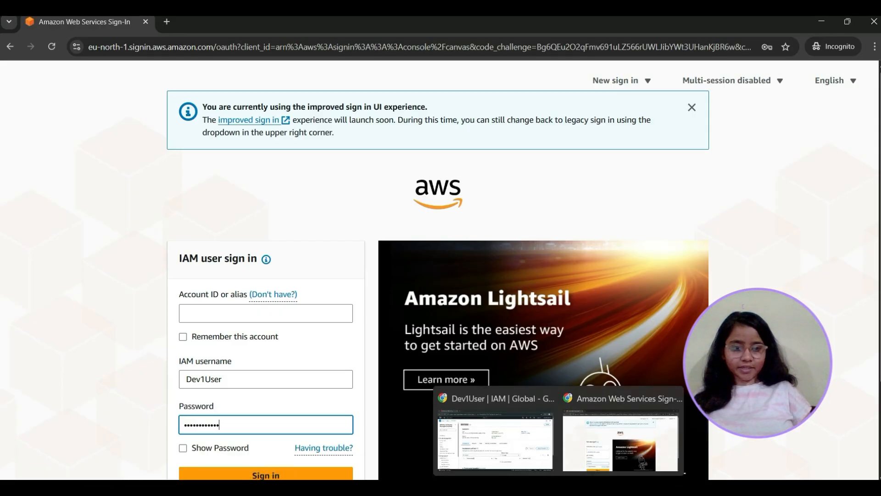
pyautogui.click(506, 448)
pyautogui.click(830, 72)
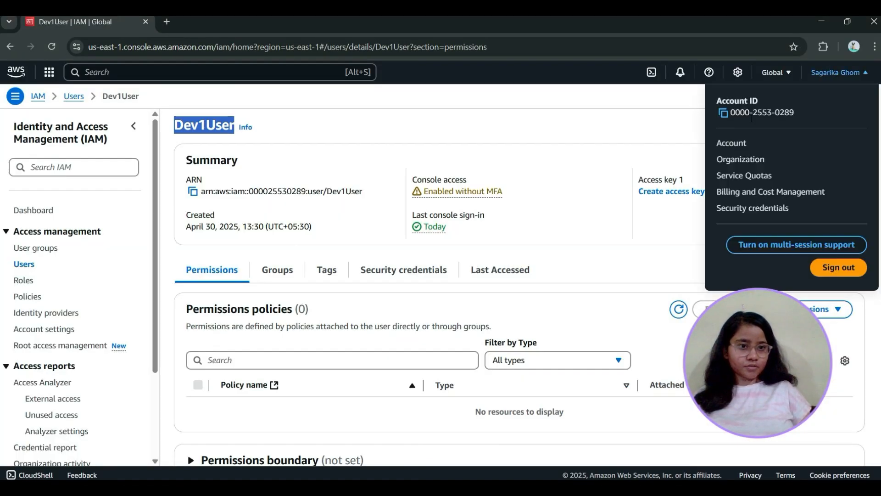
pyautogui.click(723, 113)
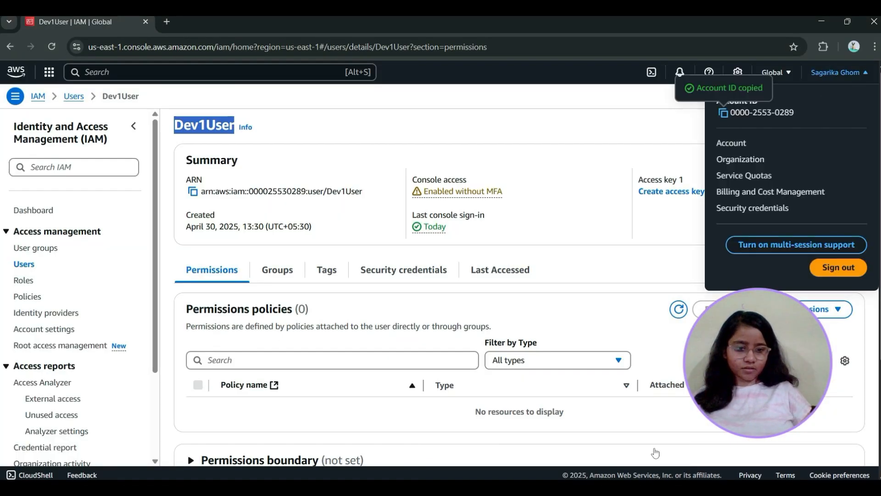
# Return to the Incognito sign-in form, paste the copied account ID and sign in as Dev1User
pyautogui.moveTo(542, 482)
pyautogui.click(615, 431)
pyautogui.rightClick(261, 320)
pyautogui.click(310, 184)
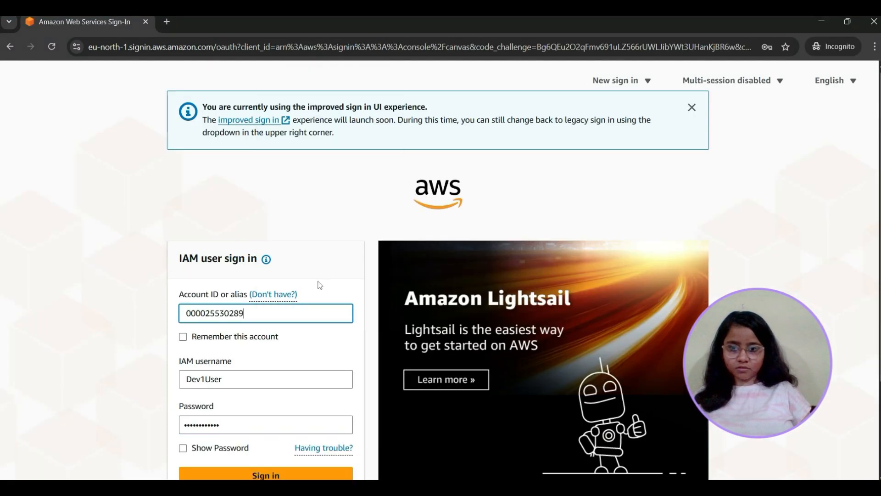
pyautogui.scroll(-3, 315, 222)
pyautogui.click(278, 356)
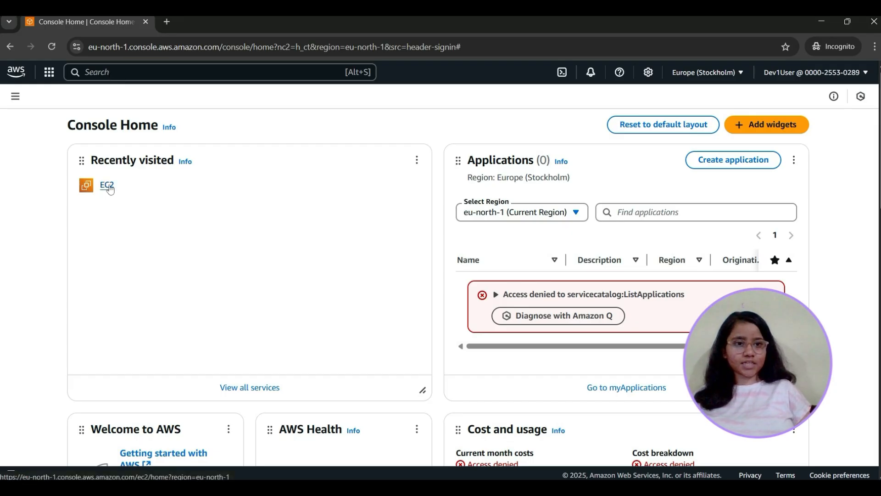
# Open the EC2 dashboard as Dev1User and check access to the running instances list
pyautogui.click(108, 186)
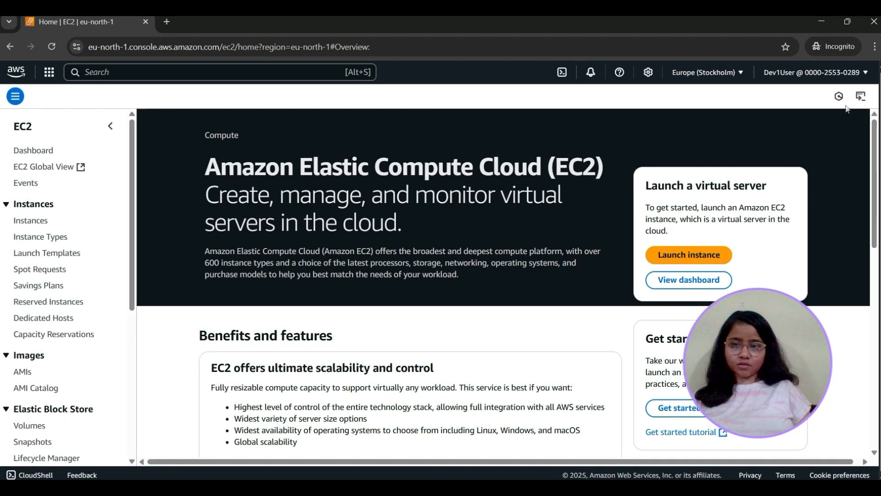
pyautogui.click(33, 151)
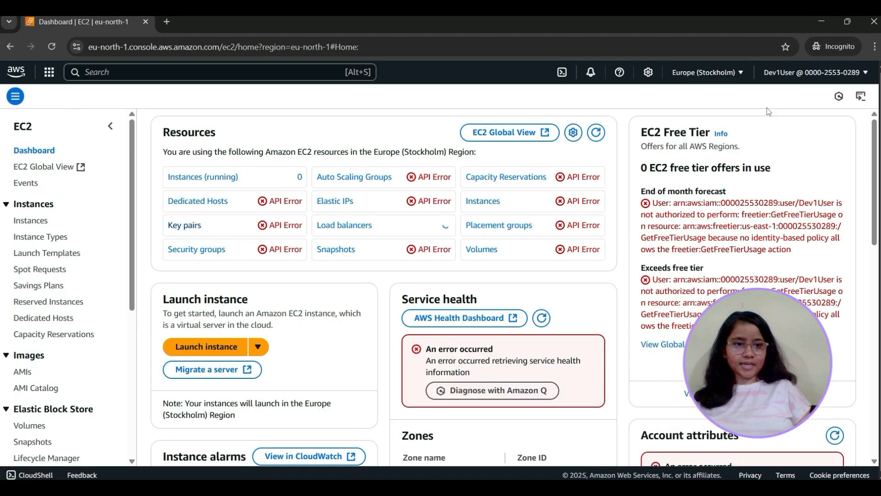
pyautogui.click(206, 182)
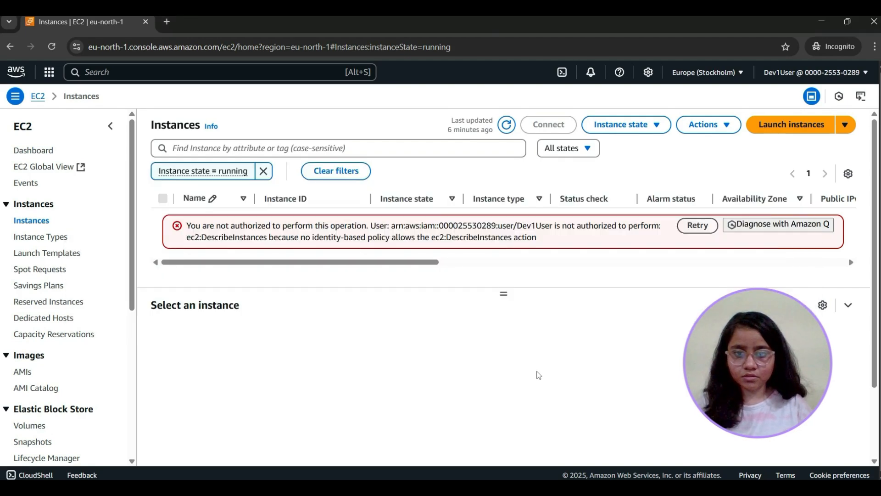
# Switch to the account owner's IAM console window and start adding permissions to the IAM user Dev1User
pyautogui.hotkey('alt', 'Tab')
pyautogui.hotkey('alt', 'Tab')
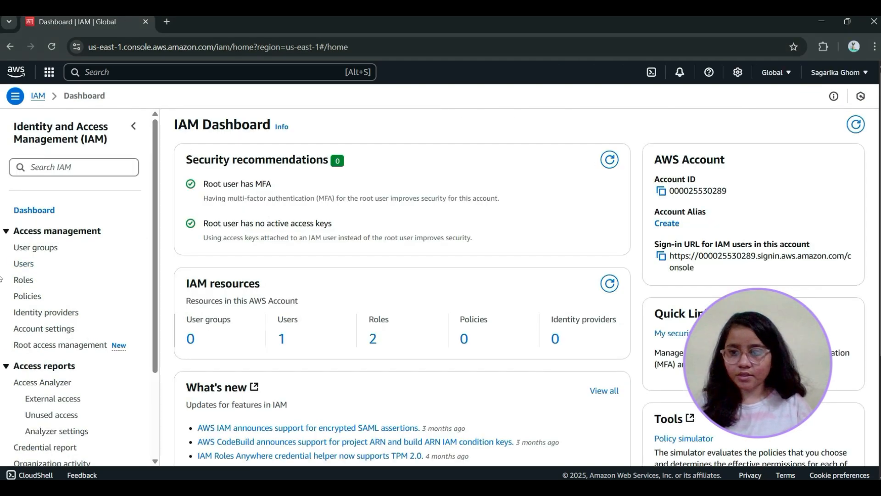
pyautogui.click(23, 263)
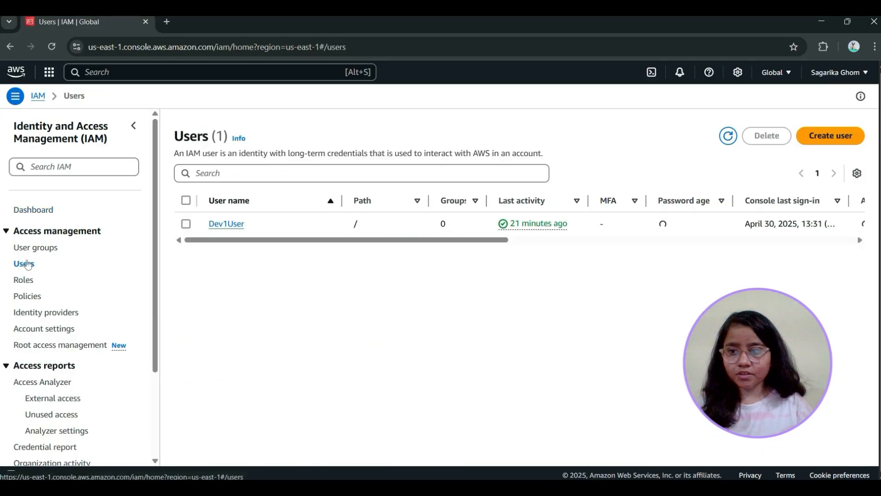
pyautogui.click(226, 224)
pyautogui.click(796, 309)
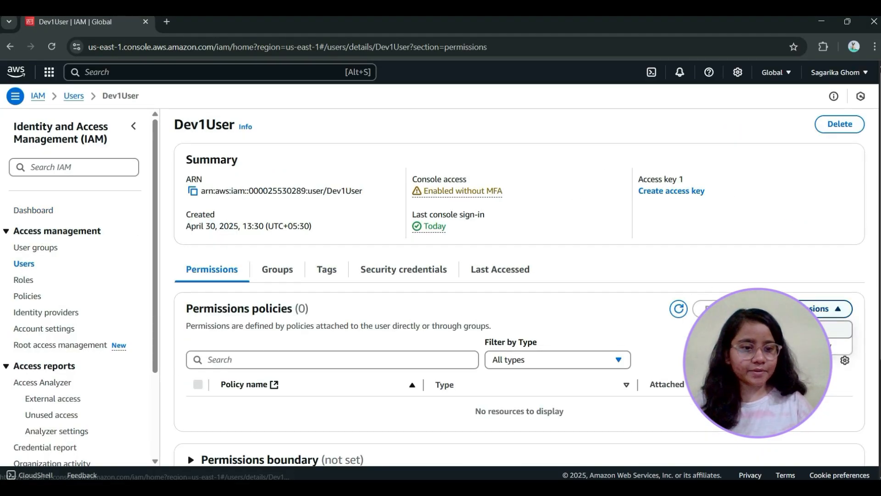
pyautogui.click(790, 329)
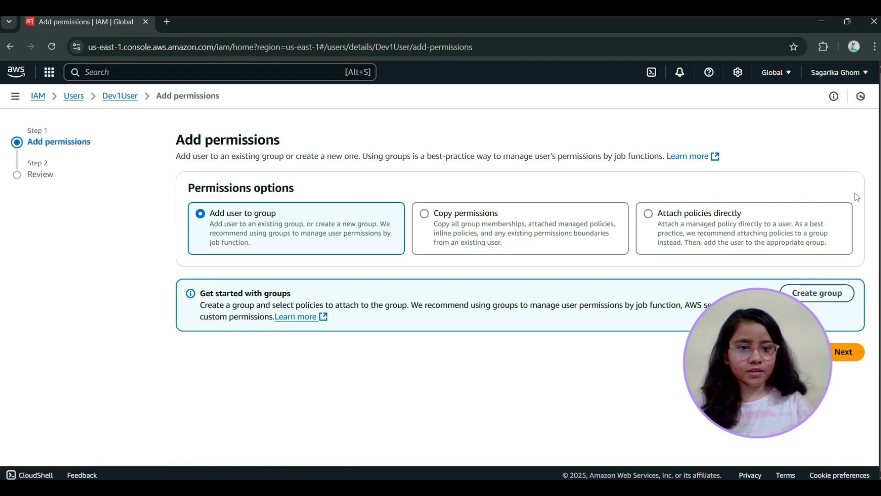
# Find policies matching ec2 and attach the AmazonEC2FullAccess policy directly to Dev1User
pyautogui.click(712, 212)
pyautogui.scroll(-1, 712, 216)
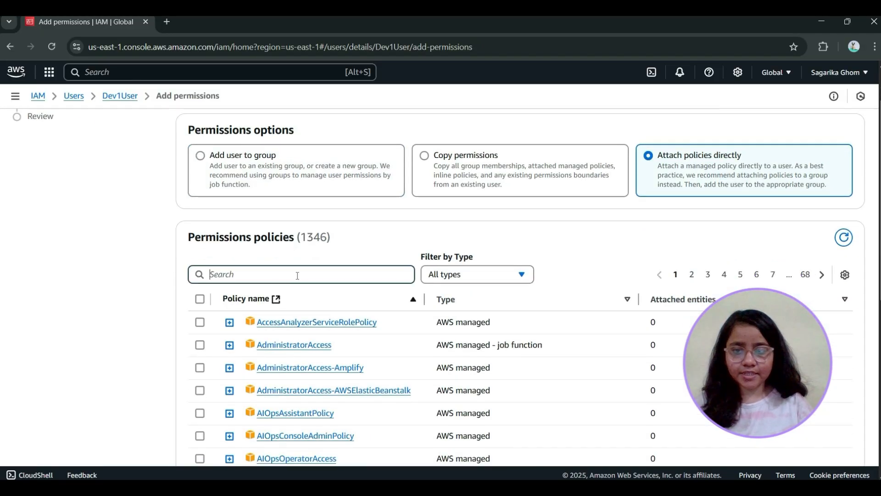
pyautogui.write('ec2')
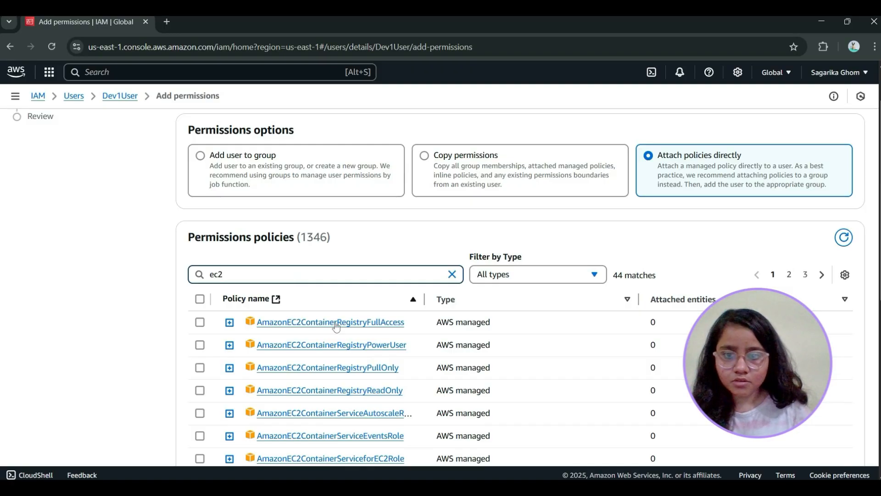
pyautogui.scroll(-2, 339, 323)
pyautogui.scroll(-1, 346, 334)
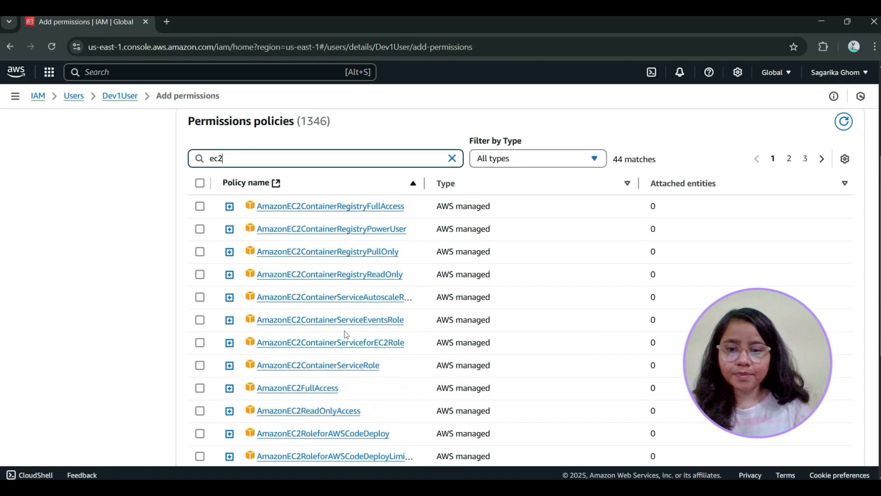
pyautogui.click(202, 389)
pyautogui.scroll(-1, 230, 389)
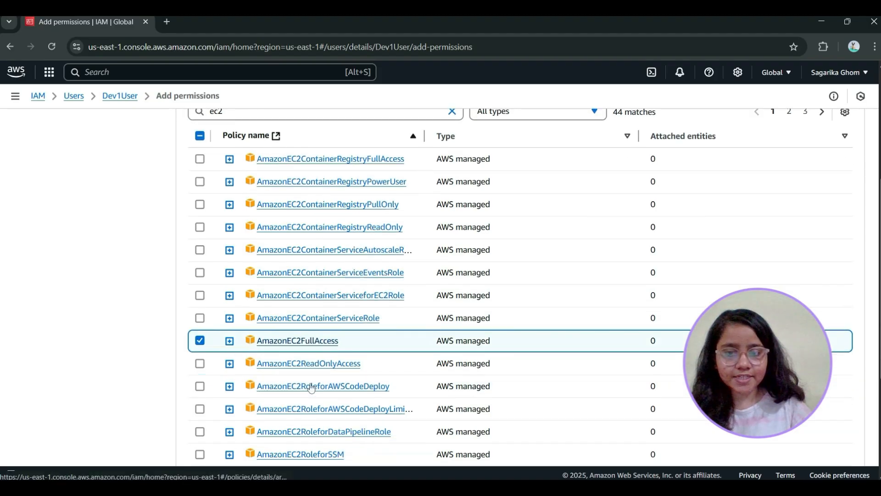
pyautogui.scroll(-4, 311, 387)
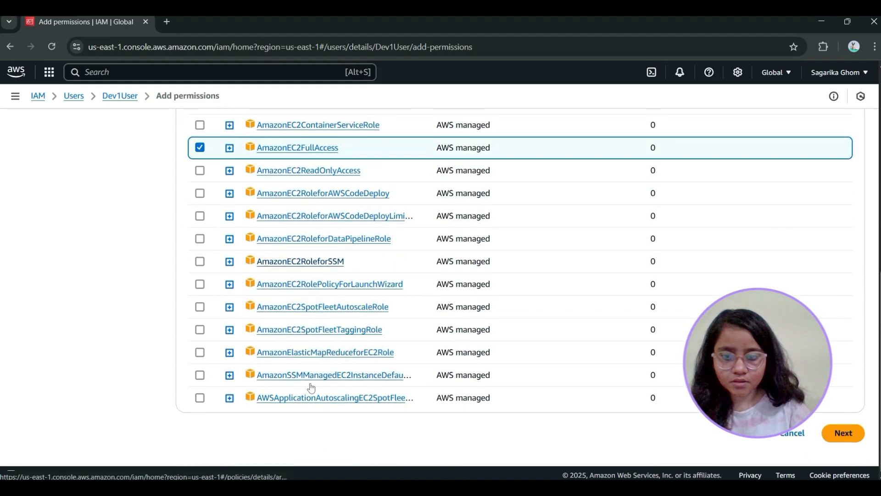
pyautogui.click(843, 433)
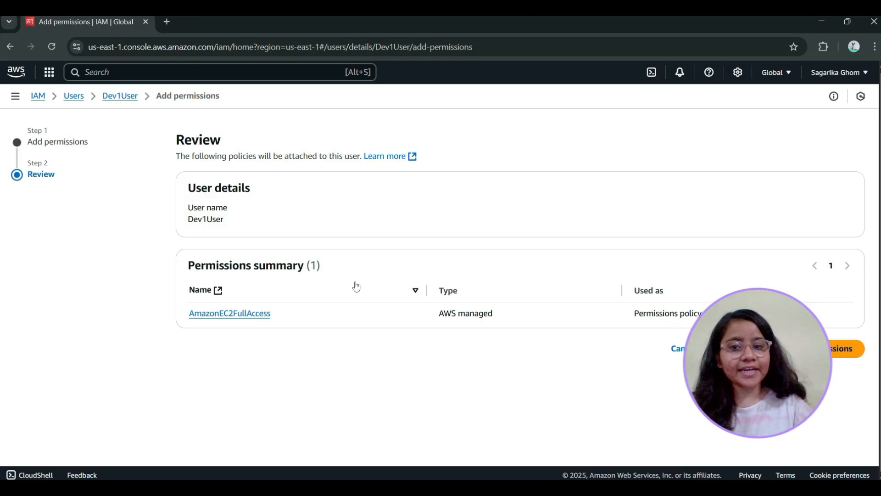
pyautogui.click(844, 349)
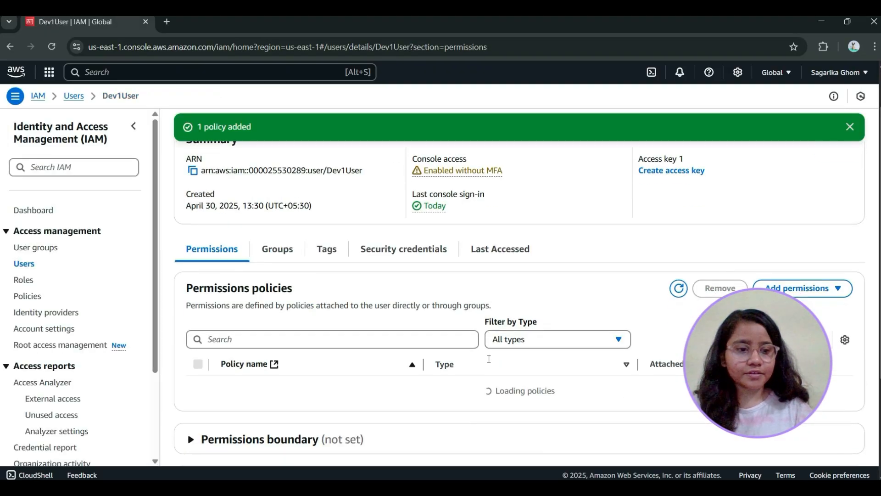
pyautogui.click(323, 339)
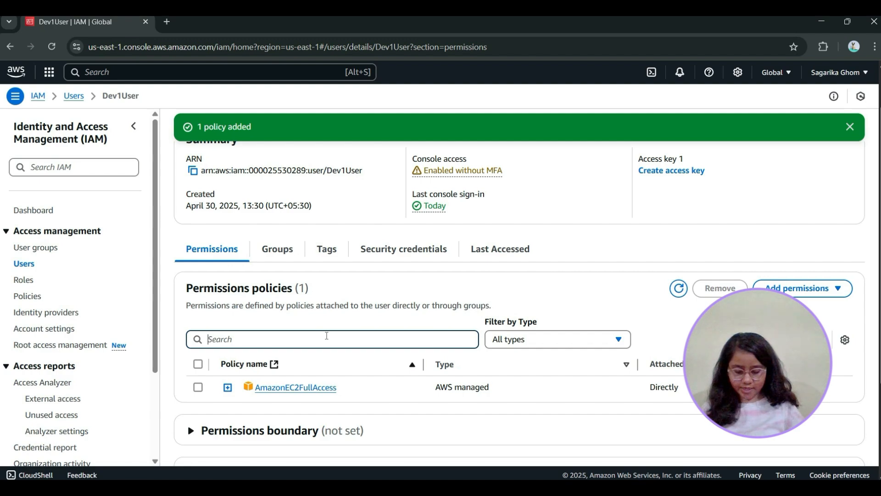
pyautogui.write('IAM')
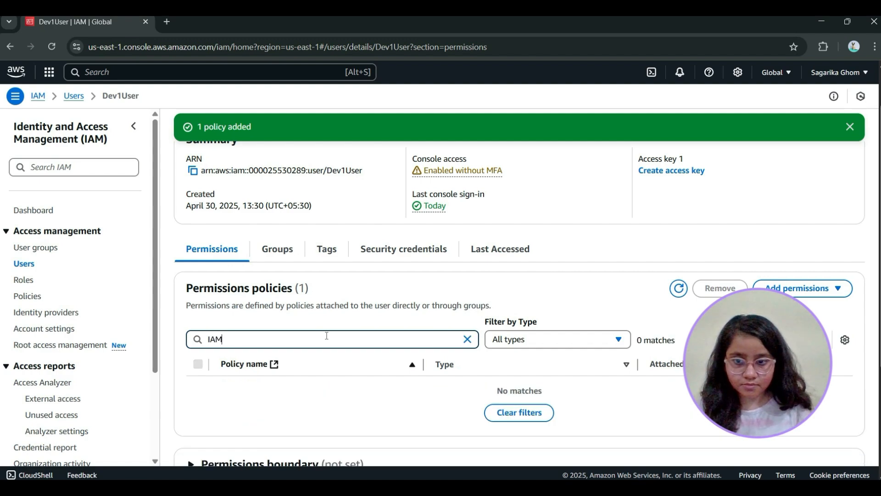
pyautogui.press('BackSpace')
pyautogui.press('BackSpace')
pyautogui.press('BackSpace')
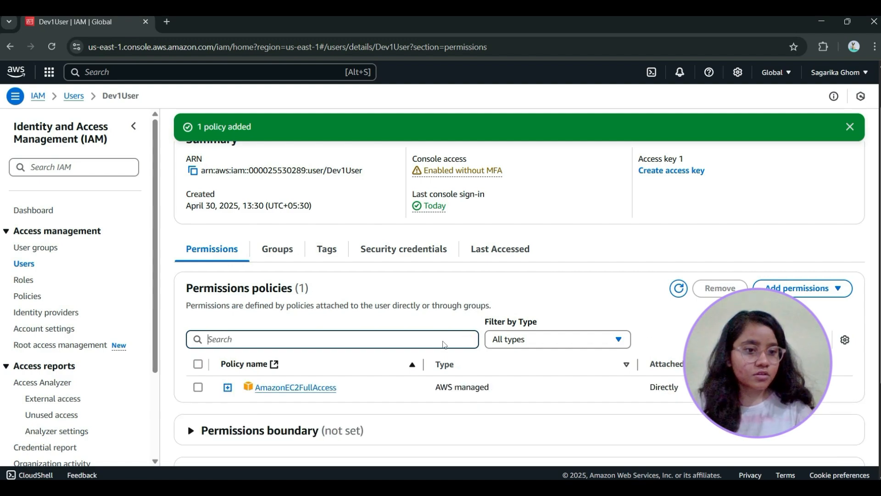
# Add another permission to Dev1User by searching policies for iam and attaching IAMReadOnlyAccess directly
pyautogui.click(803, 288)
pyautogui.click(789, 306)
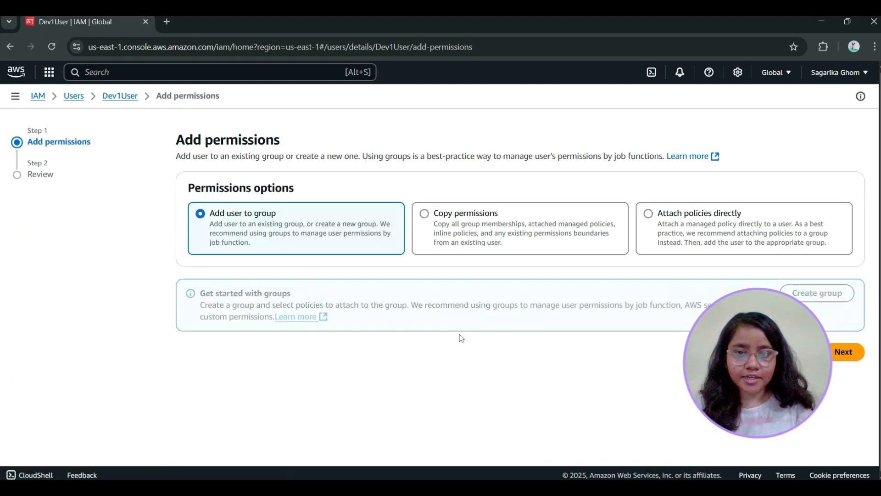
pyautogui.click(683, 229)
pyautogui.click(315, 340)
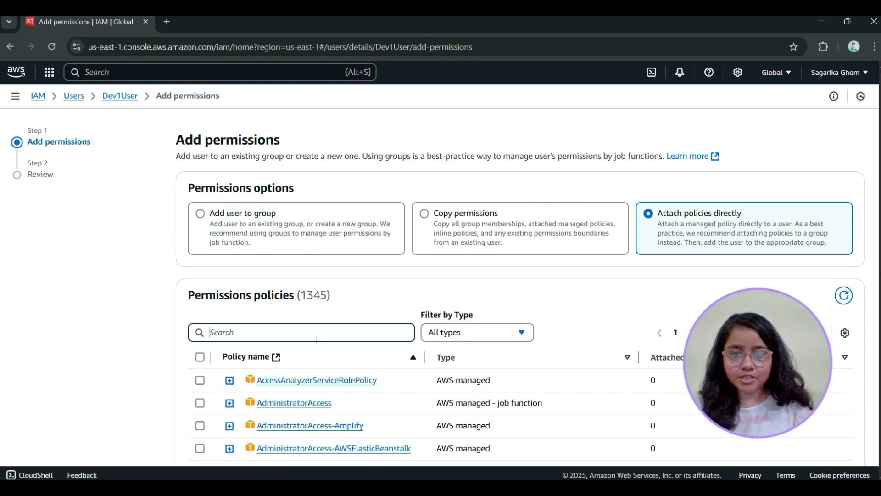
pyautogui.write('iam')
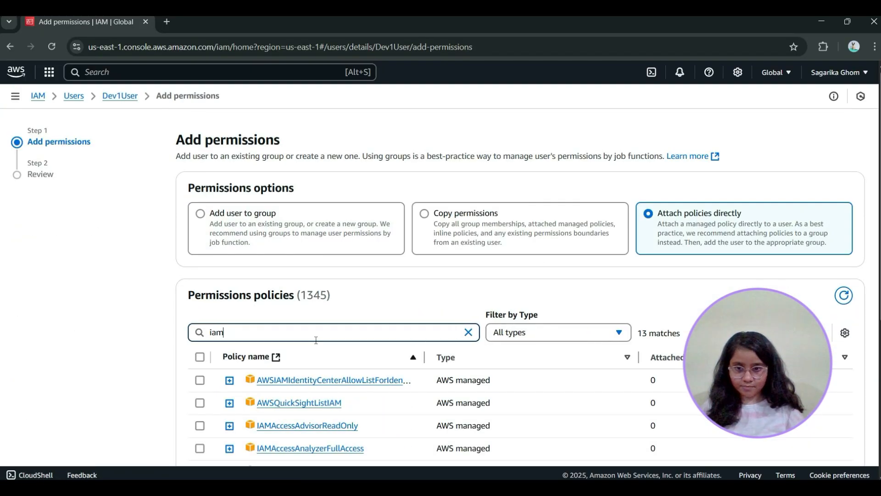
pyautogui.scroll(-4, 316, 340)
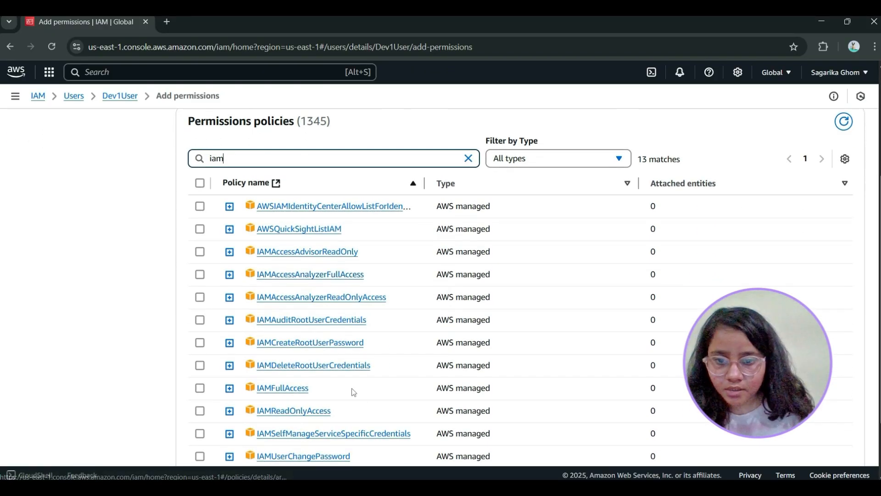
pyautogui.scroll(-2, 292, 306)
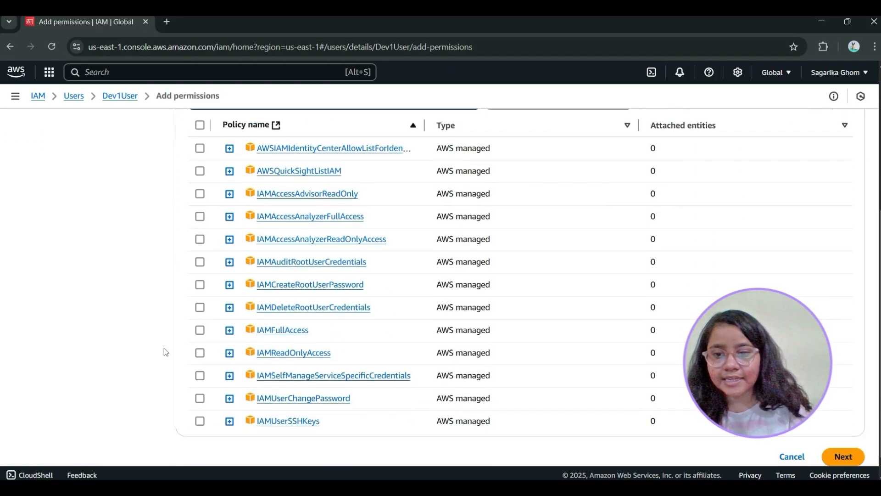
pyautogui.click(201, 359)
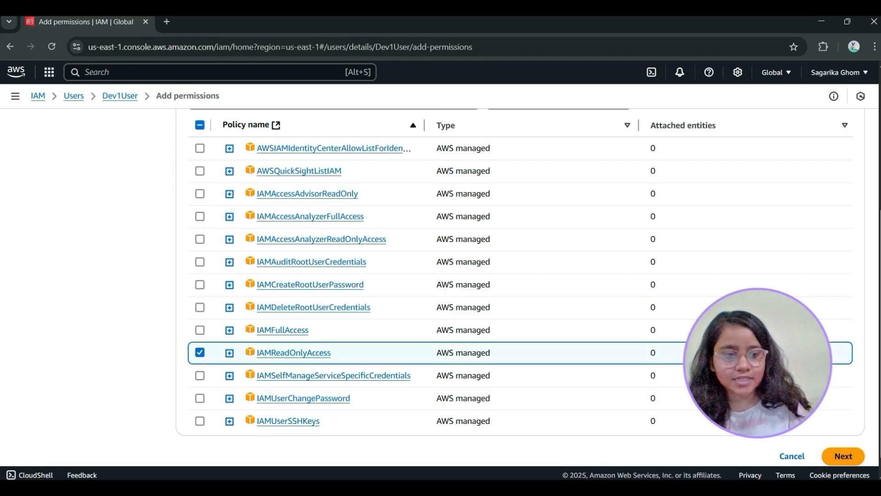
pyautogui.click(844, 456)
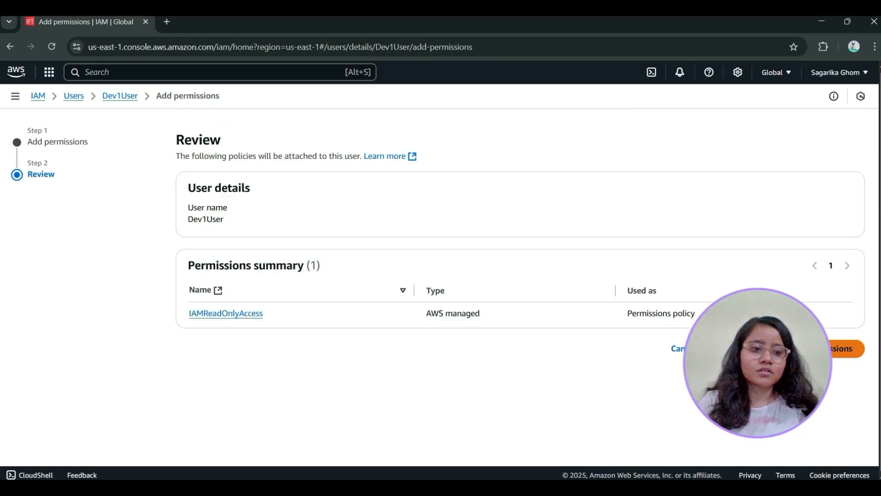
pyautogui.click(846, 348)
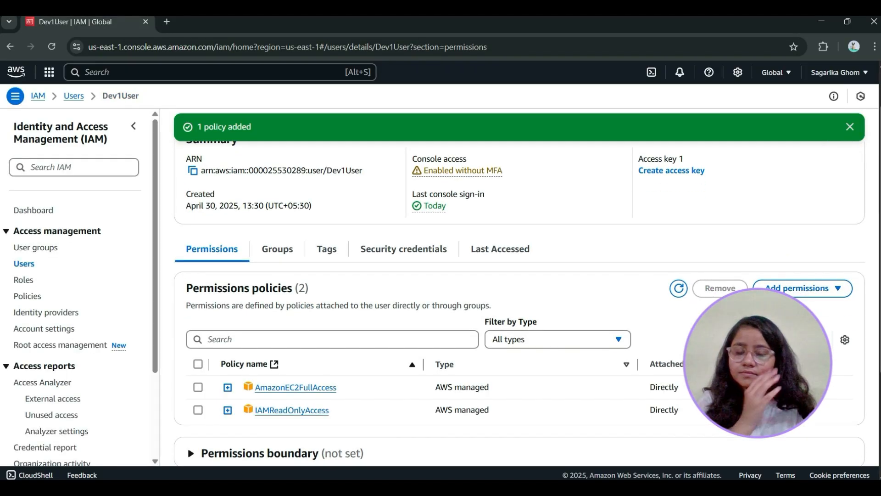
# Examine the AmazonEC2FullAccess policy's defined permissions, attached entities and policy versions
pyautogui.click(322, 387)
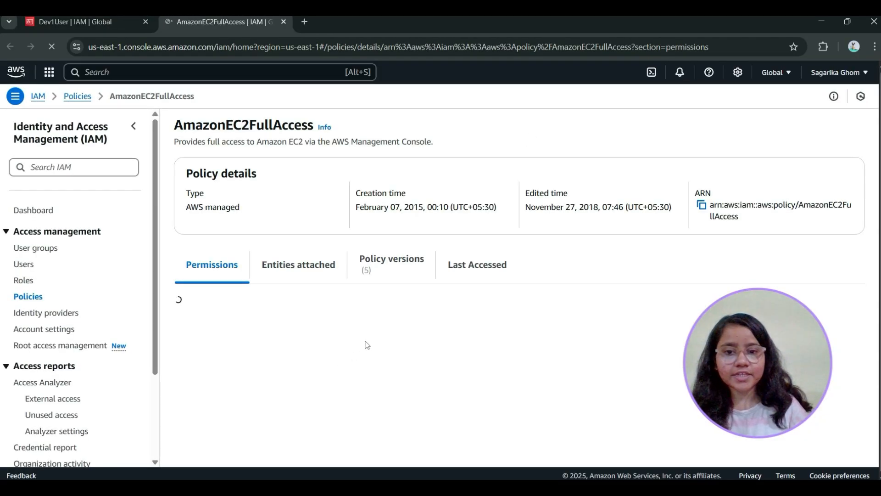
pyautogui.scroll(-3, 412, 332)
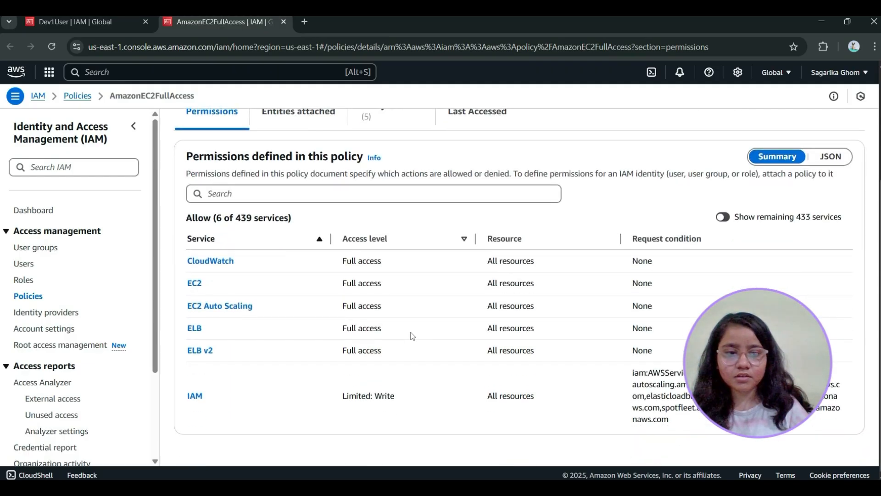
pyautogui.scroll(3, 412, 331)
pyautogui.click(302, 277)
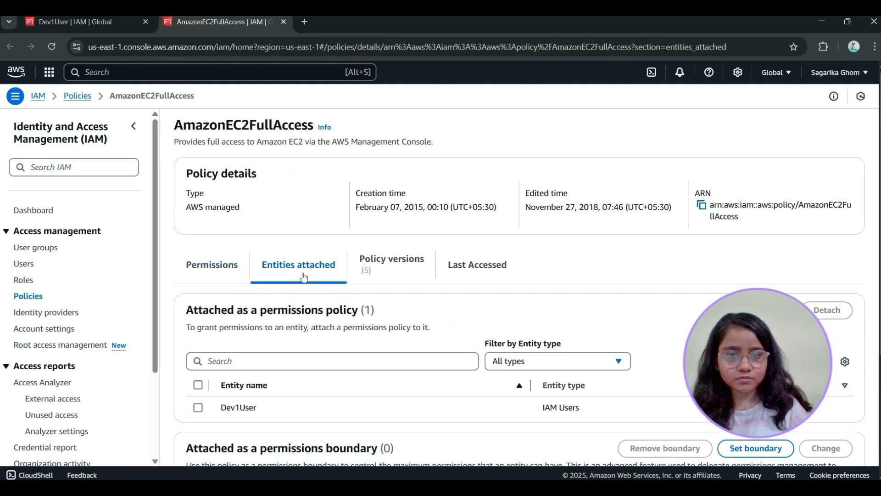
pyautogui.click(397, 270)
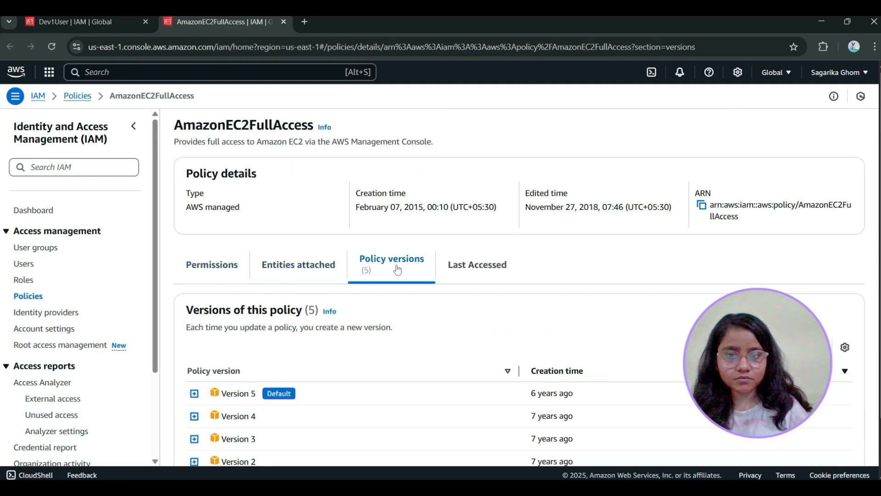
pyautogui.click(232, 275)
pyautogui.scroll(-3, 262, 371)
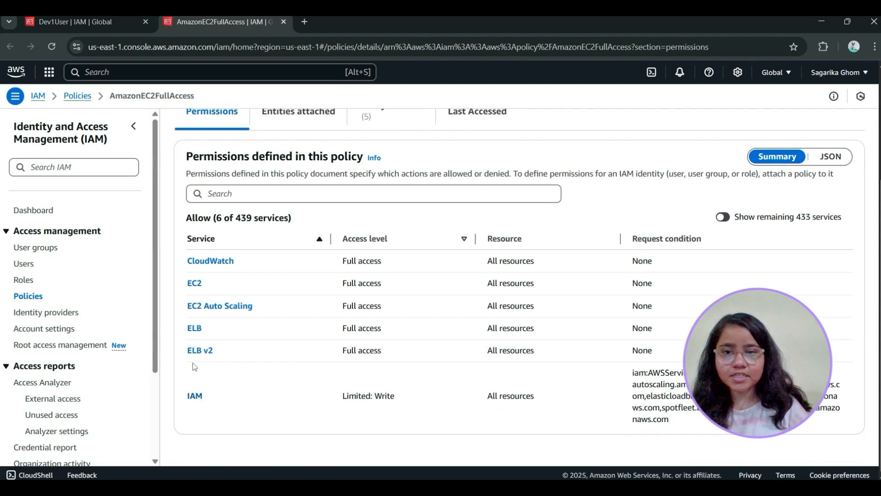
pyautogui.scroll(3, 310, 277)
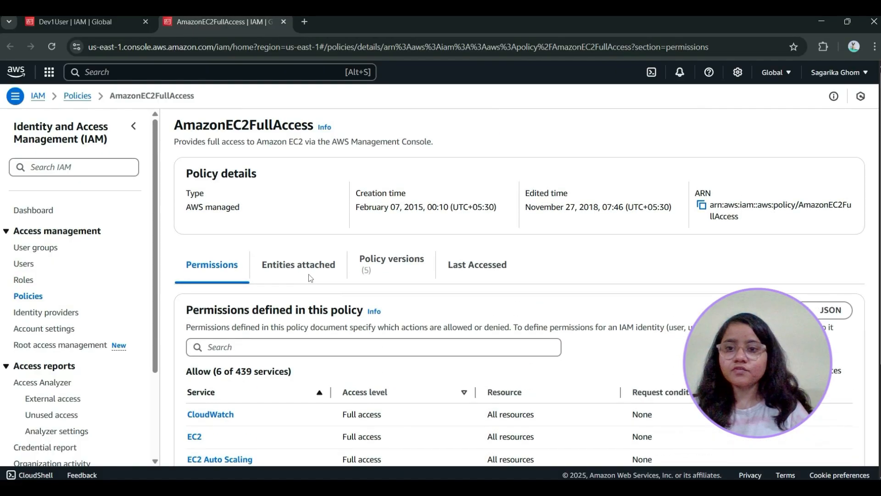
# Go back through the policies list and IAM dashboard to Dev1User's details and review its attached permissions policies
pyautogui.click(79, 97)
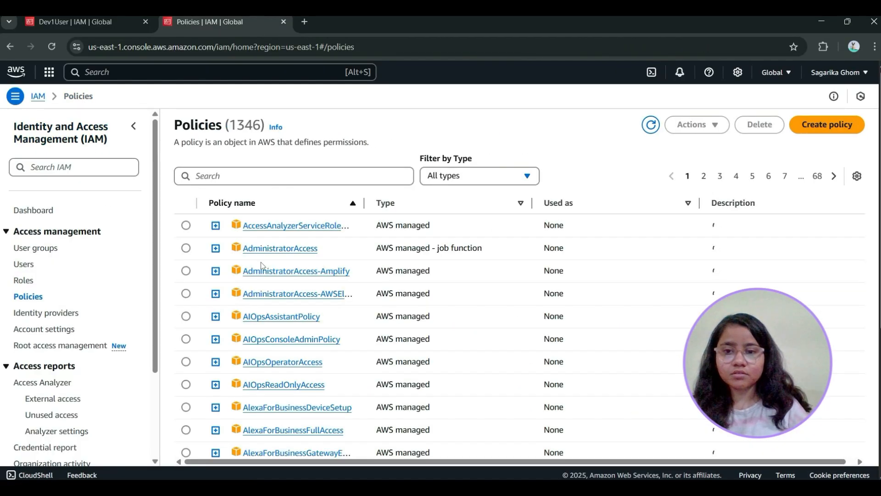
pyautogui.click(40, 97)
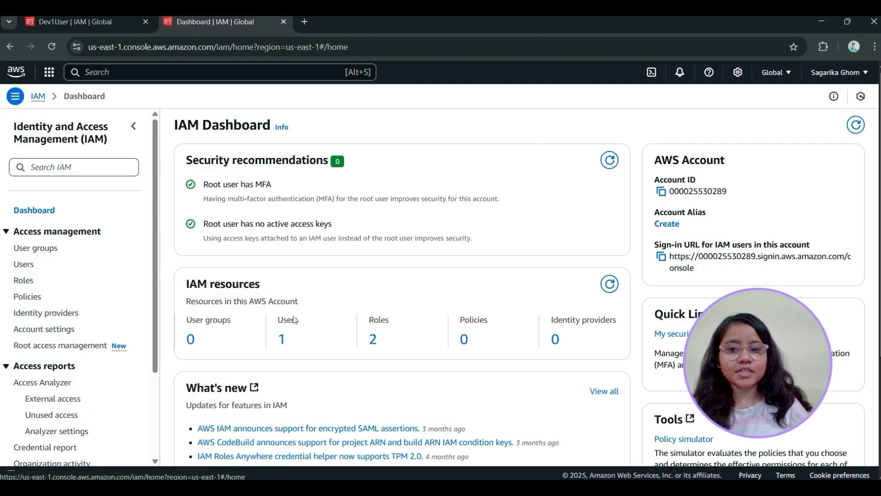
pyautogui.click(281, 340)
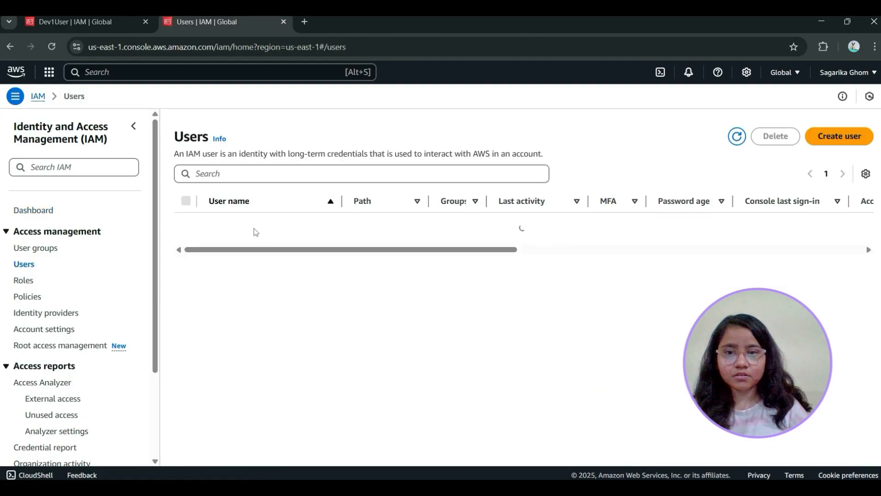
pyautogui.click(239, 226)
pyautogui.scroll(-2, 456, 389)
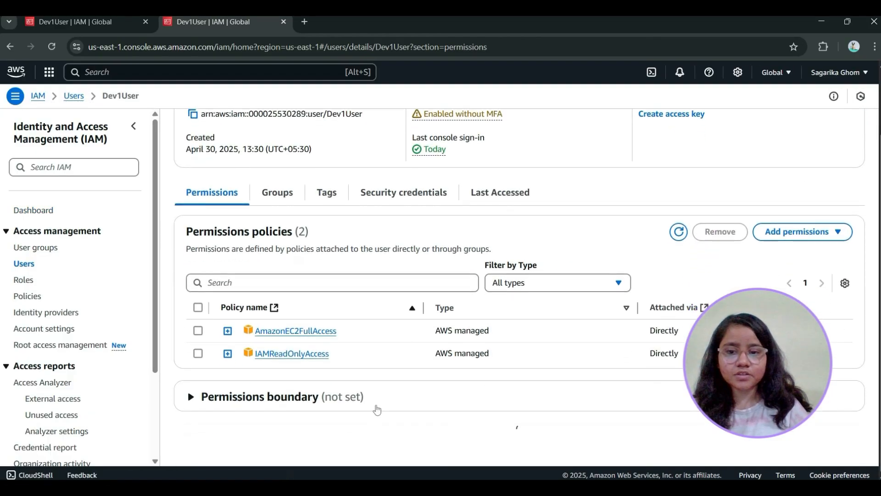
# Switch to Dev1User's incognito session, reload the EC2 Instances page and remove the running-state filter to check EC2 access
pyautogui.scroll(-2, 352, 365)
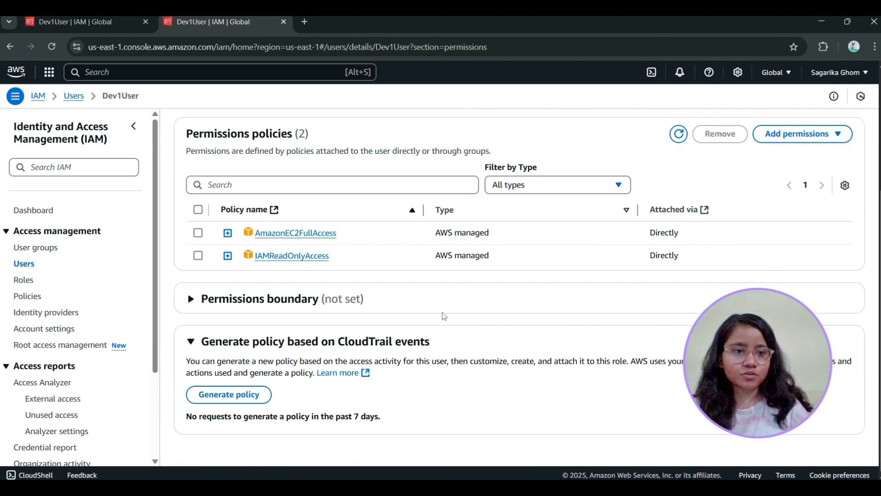
pyautogui.scroll(4, 449, 312)
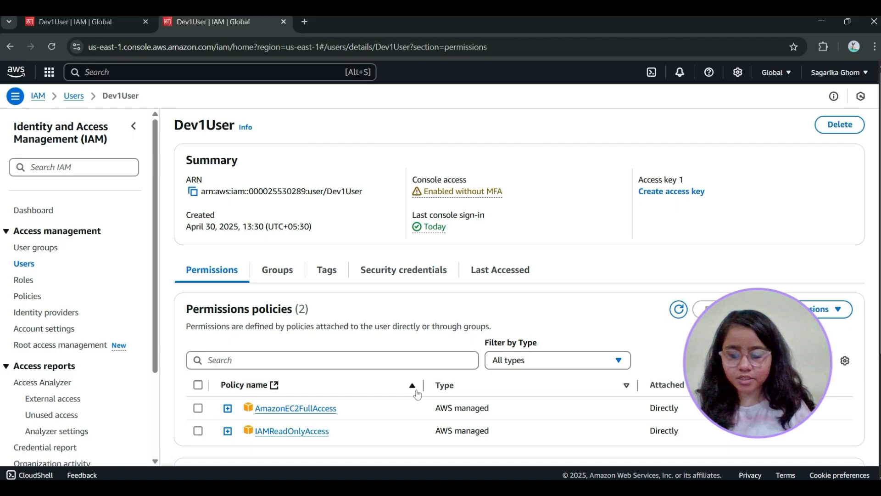
pyautogui.hotkey('alt', 'Tab')
pyautogui.hotkey('alt', 'Tab')
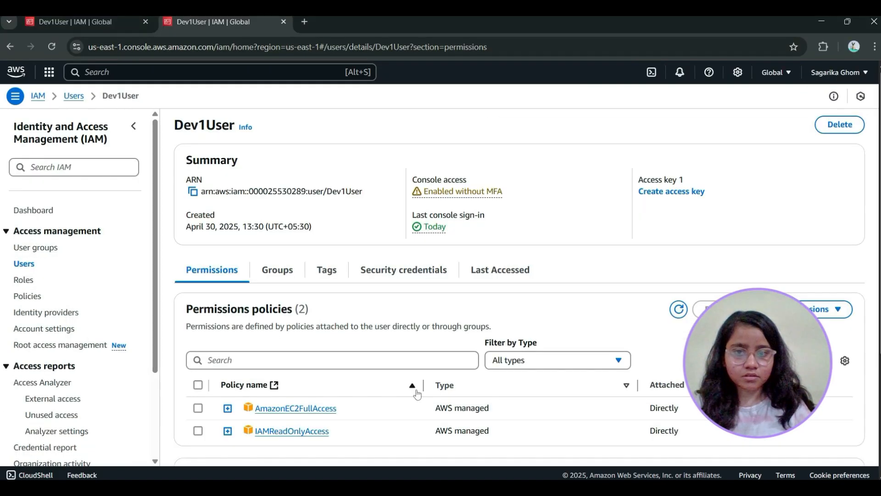
pyautogui.hotkey('alt', 'Tab')
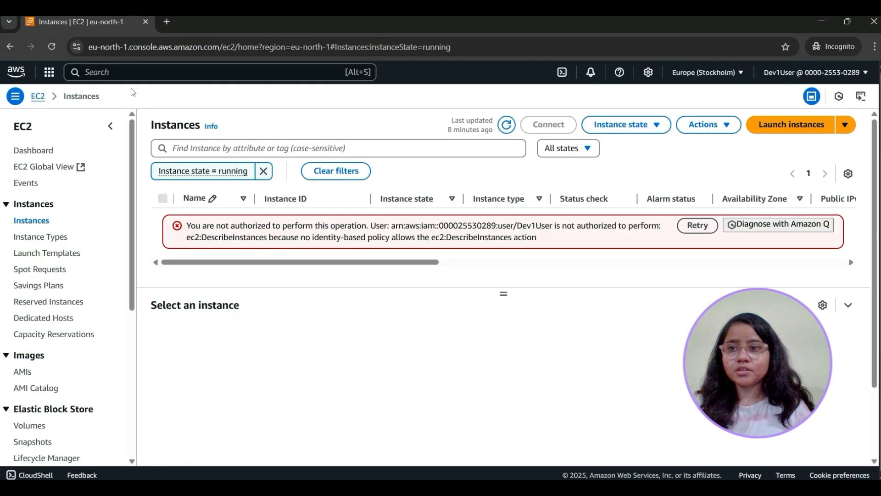
pyautogui.click(51, 45)
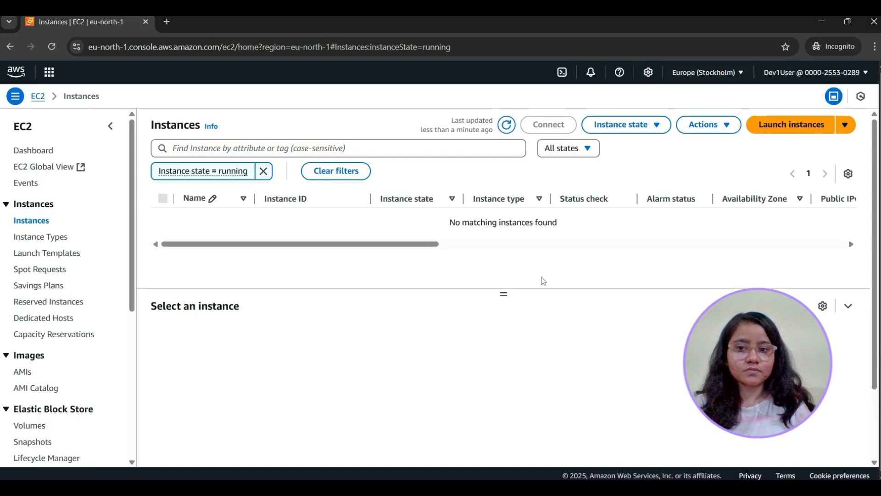
pyautogui.click(264, 170)
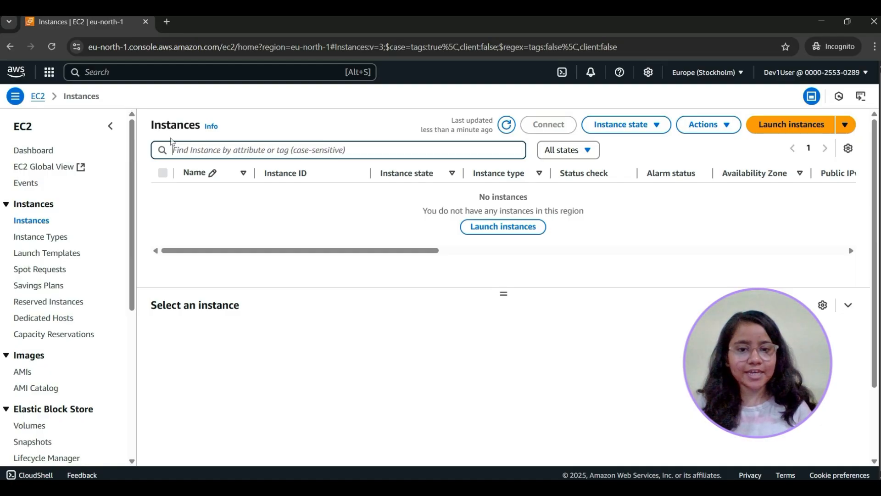
# Find the IAM service in Dev1User's session and review the permissions policies attached to Dev1User
pyautogui.click(133, 72)
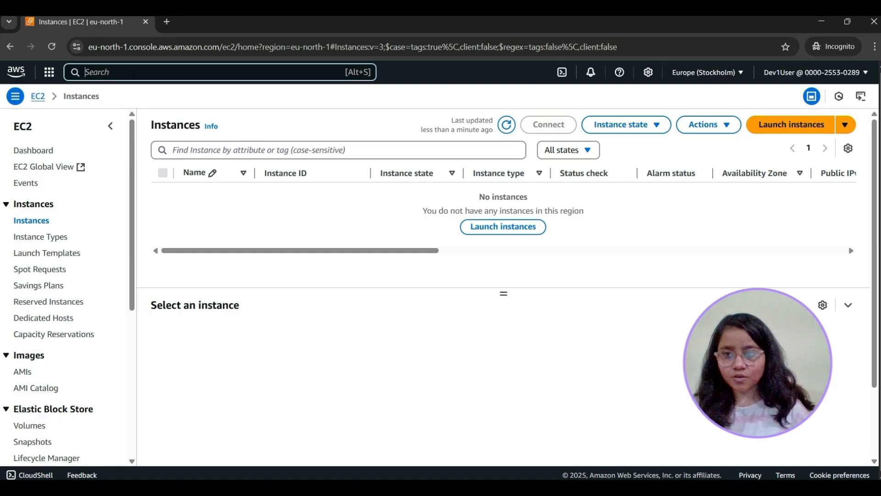
pyautogui.write('IAM')
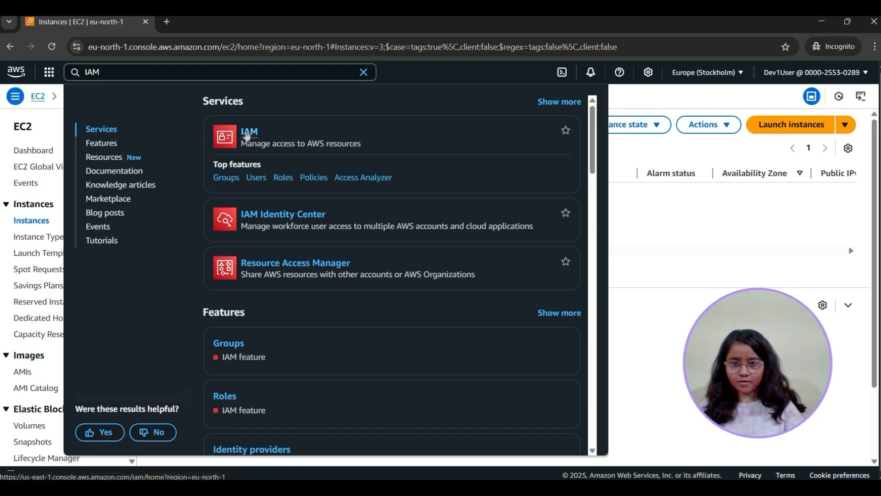
pyautogui.rightClick(247, 138)
pyautogui.press('Escape')
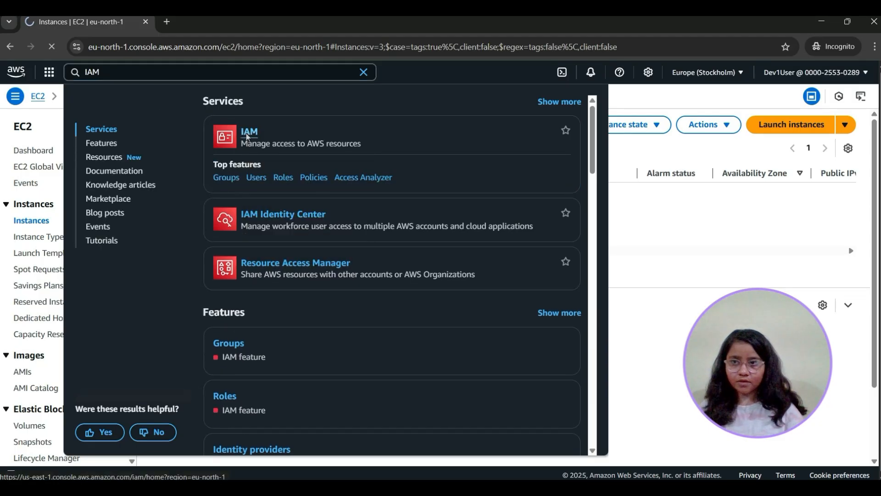
pyautogui.click(248, 133)
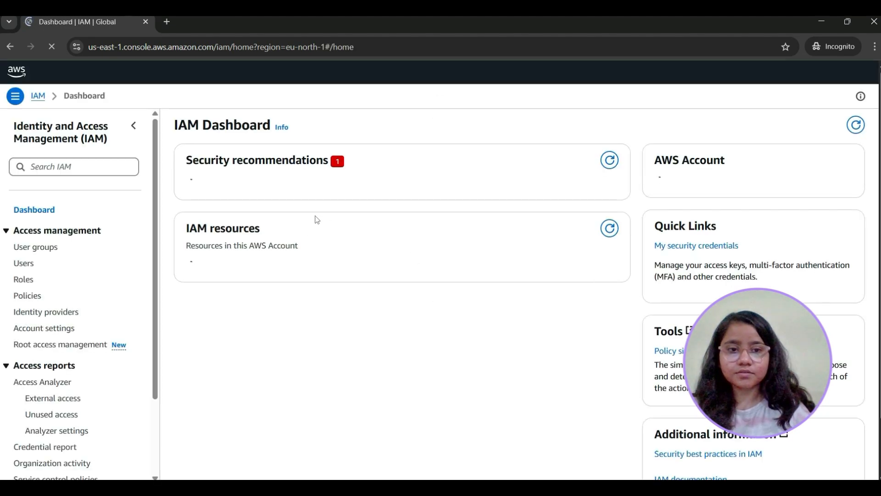
pyautogui.click(28, 266)
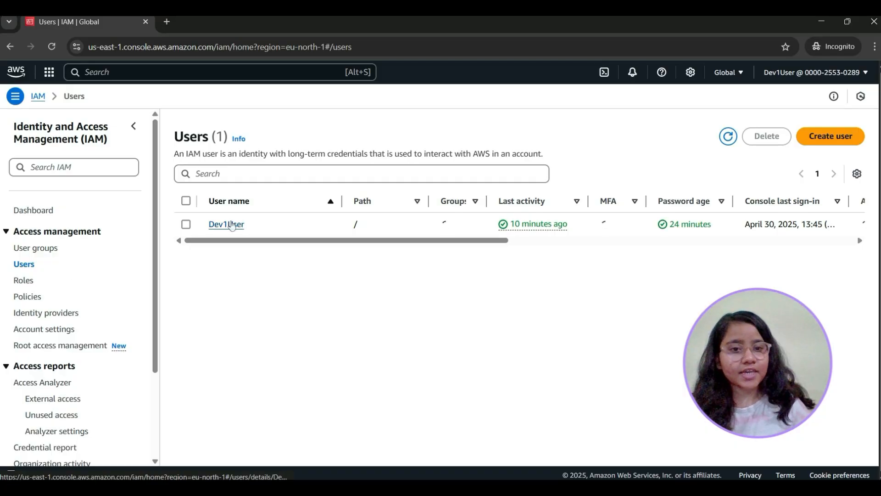
pyautogui.click(239, 231)
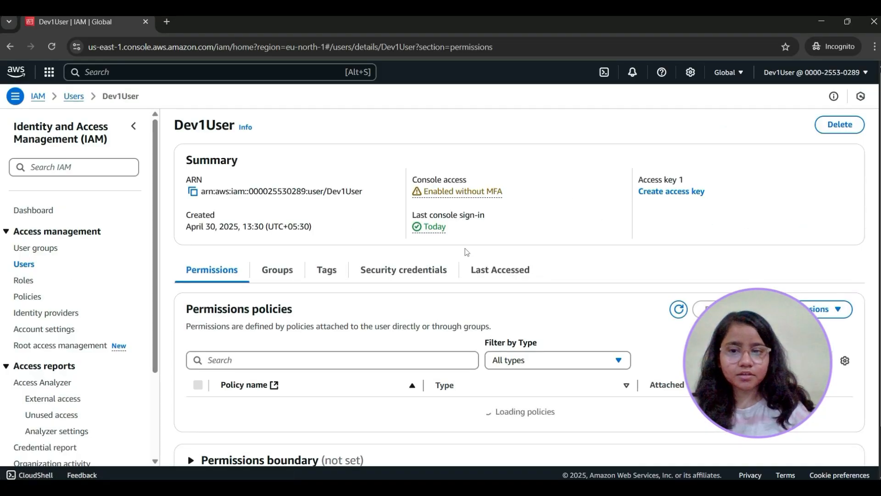
pyautogui.scroll(-1, 466, 251)
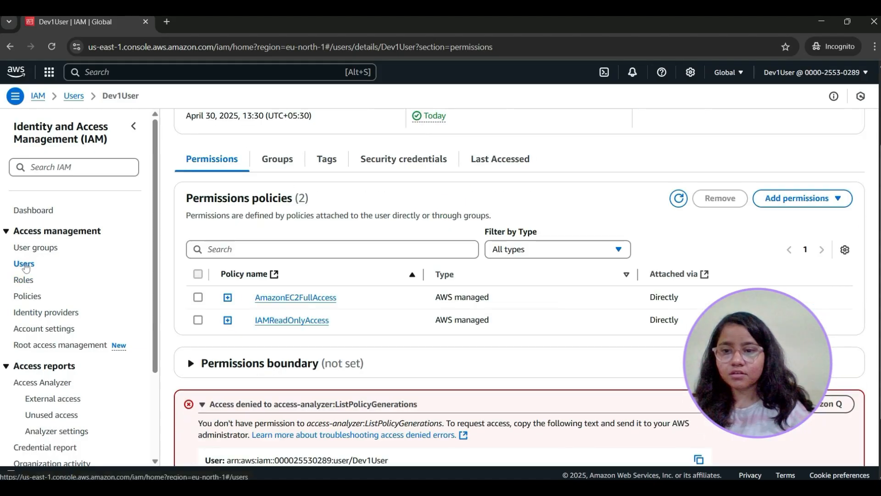
# Start creating an IAM user named DEV2USER from Dev1User's session
pyautogui.click(25, 266)
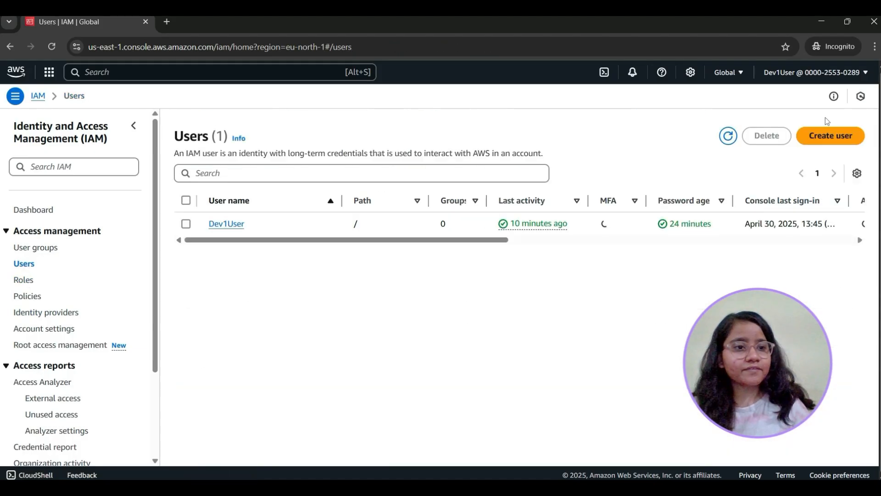
pyautogui.click(835, 136)
pyautogui.click(330, 219)
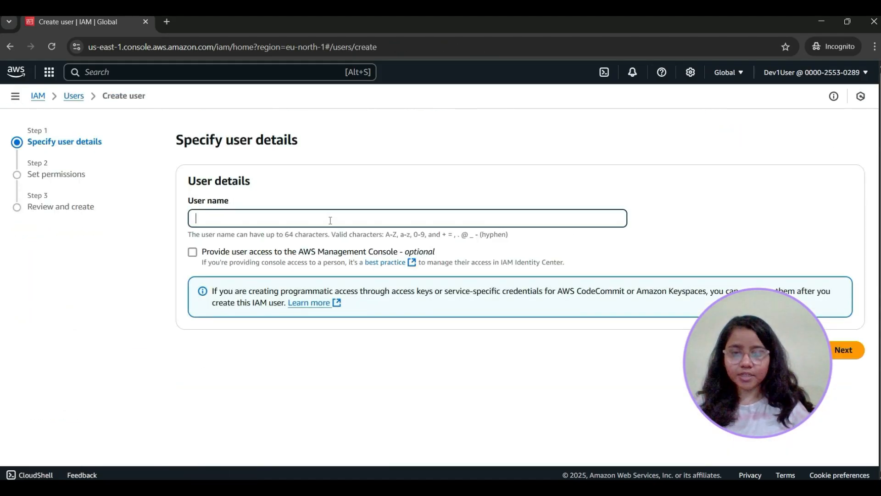
pyautogui.write('DEV2')
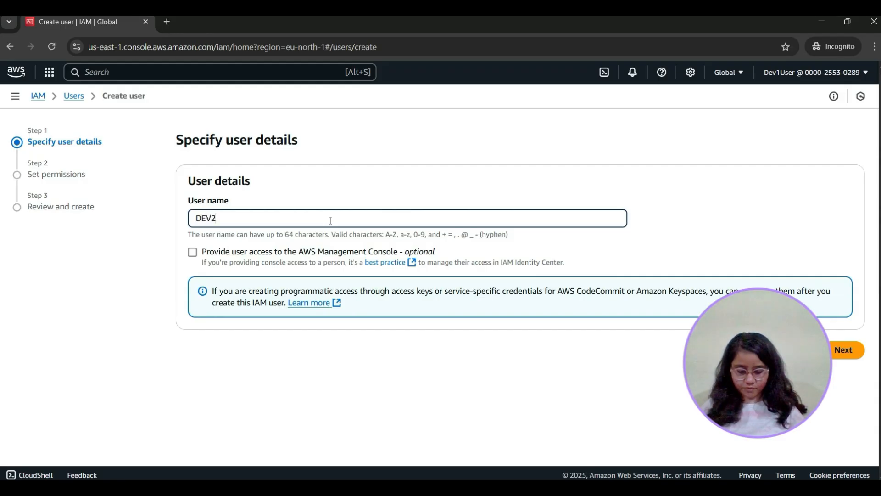
pyautogui.write('USER')
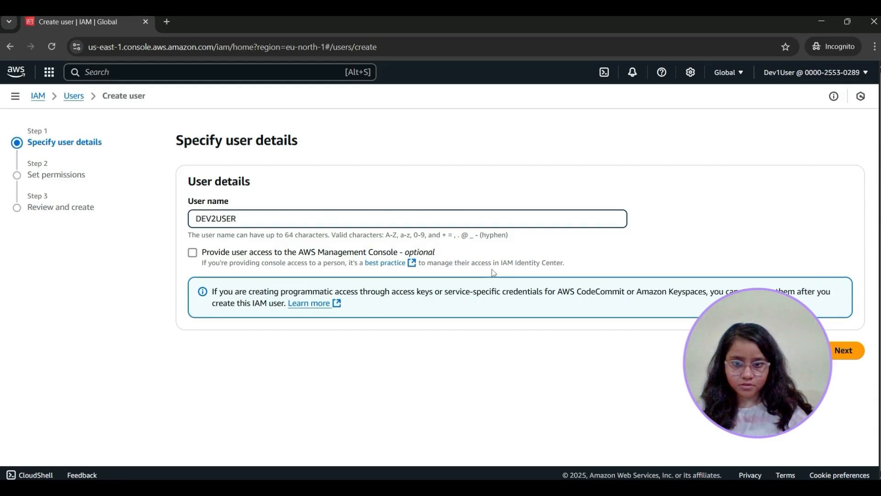
# Give DEV2USER console access with an autogenerated password and no required password change at next sign-in
pyautogui.click(211, 260)
pyautogui.scroll(-1, 210, 260)
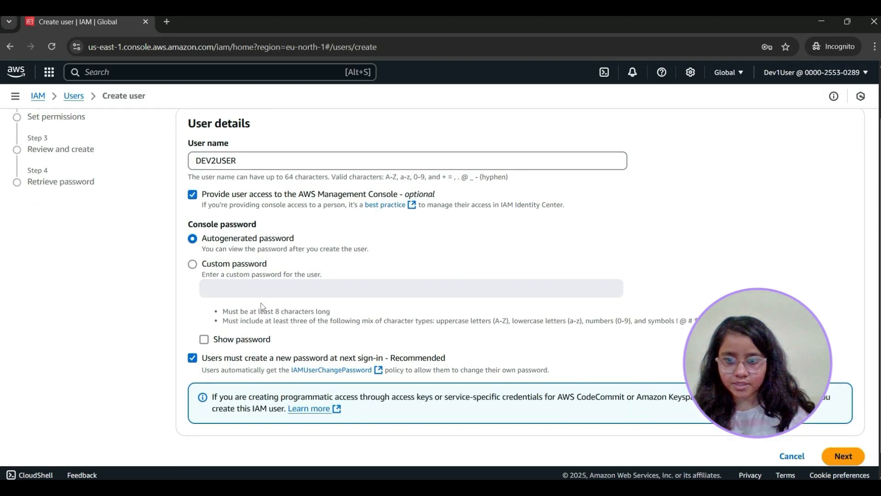
pyautogui.click(192, 265)
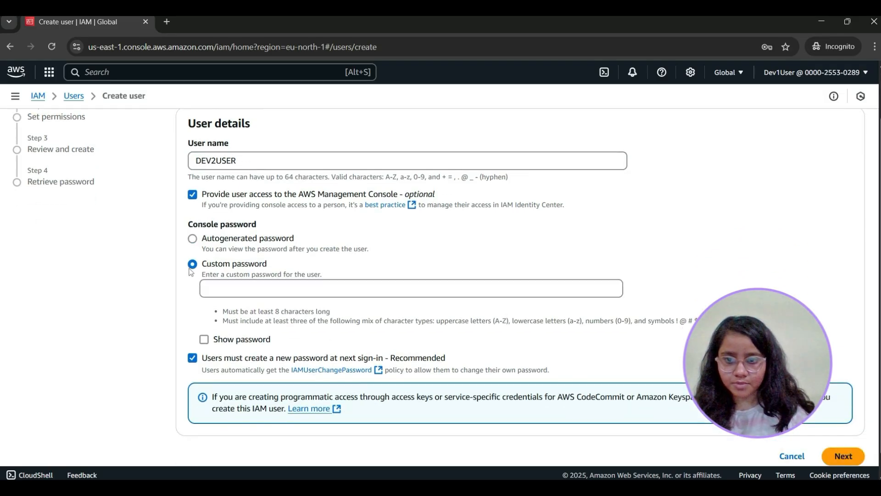
pyautogui.click(192, 239)
pyautogui.click(193, 357)
pyautogui.scroll(-1, 823, 324)
pyautogui.click(842, 432)
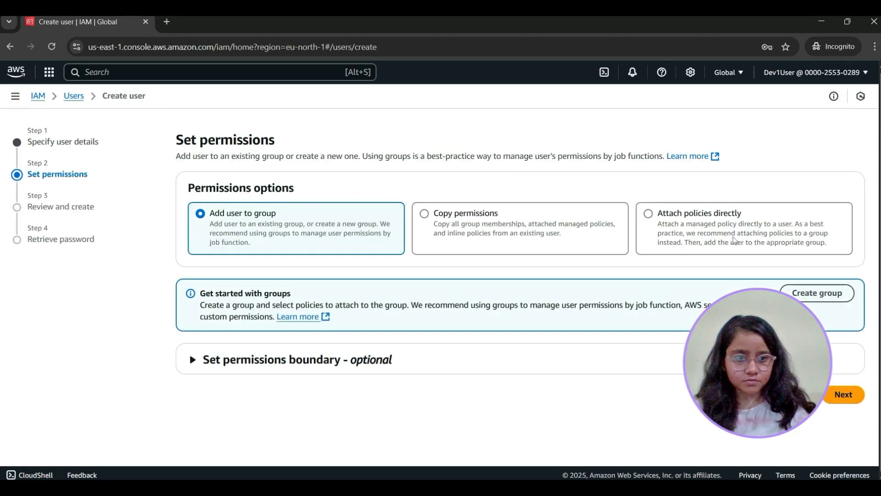
# Keep the Add user to group option without choosing a group, try to create DEV2USER, and return to the users list
pyautogui.click(751, 232)
pyautogui.click(245, 241)
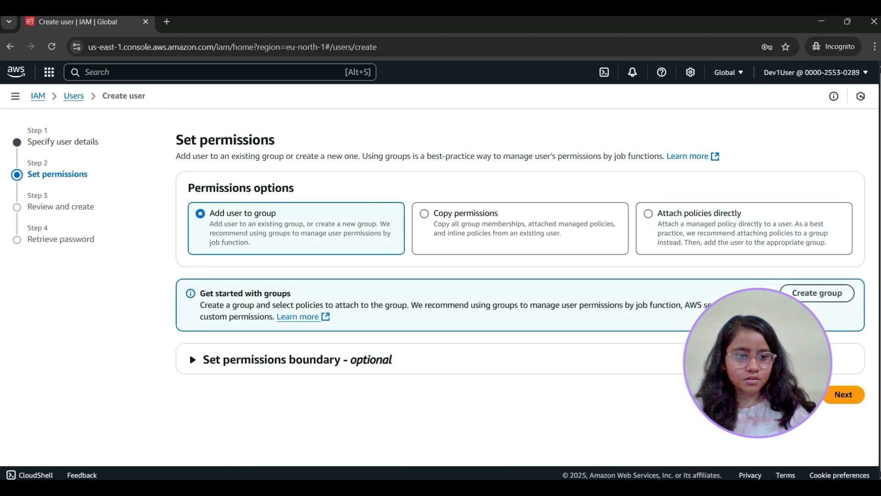
pyautogui.click(843, 394)
pyautogui.scroll(-2, 534, 246)
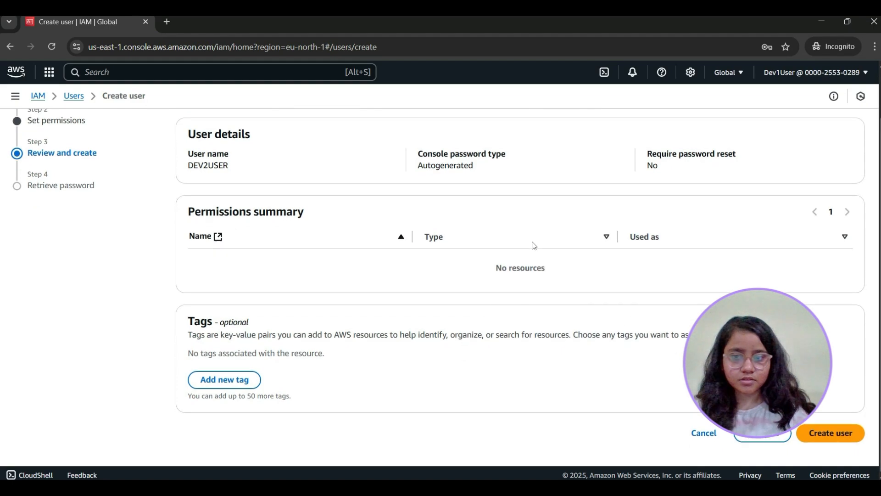
pyautogui.click(832, 433)
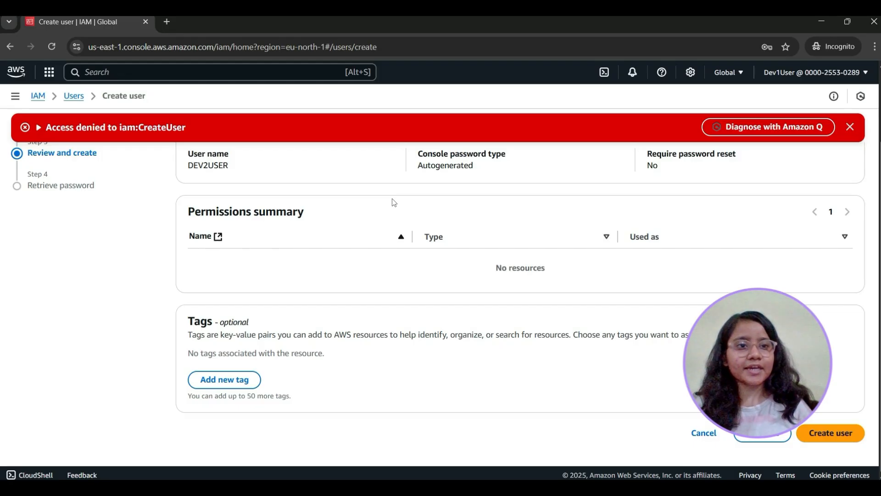
pyautogui.scroll(2, 393, 202)
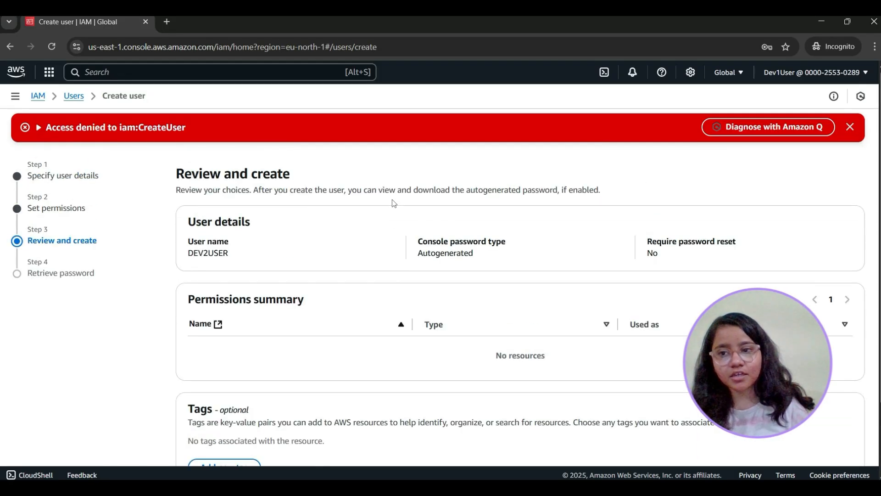
pyautogui.click(70, 99)
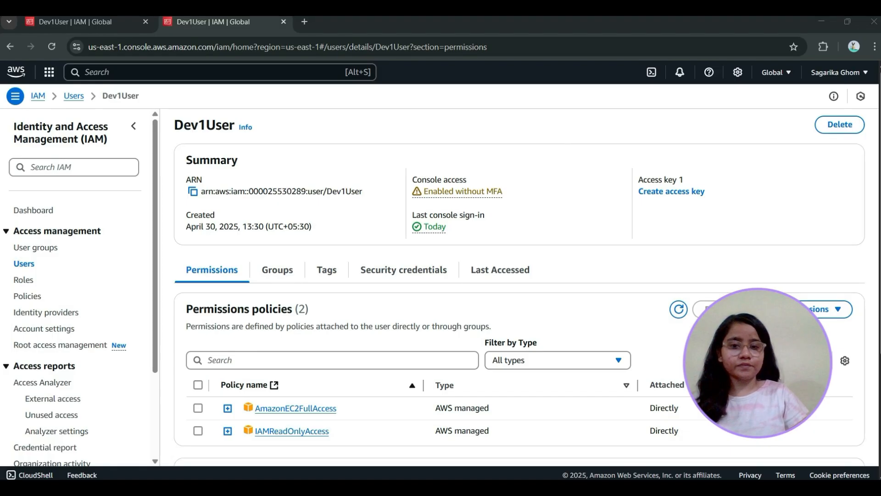
# Switch back to the main account's IAM session and start a new user group named admin
pyautogui.click(29, 248)
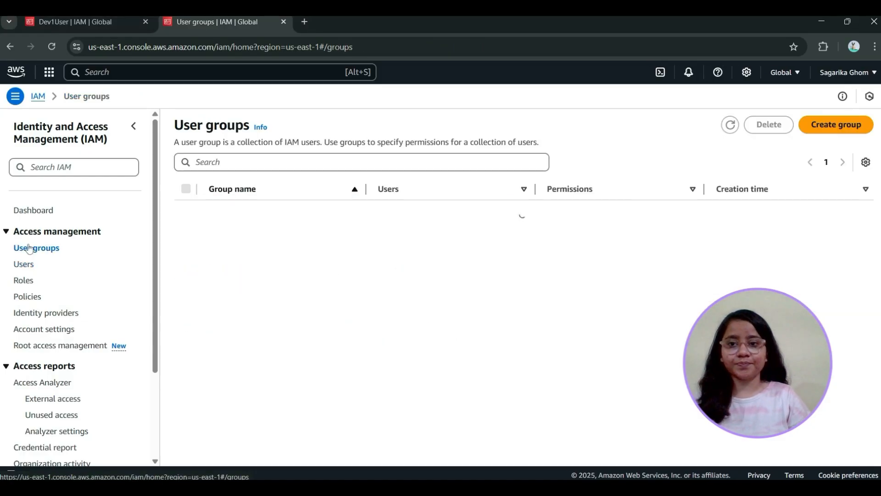
pyautogui.click(836, 124)
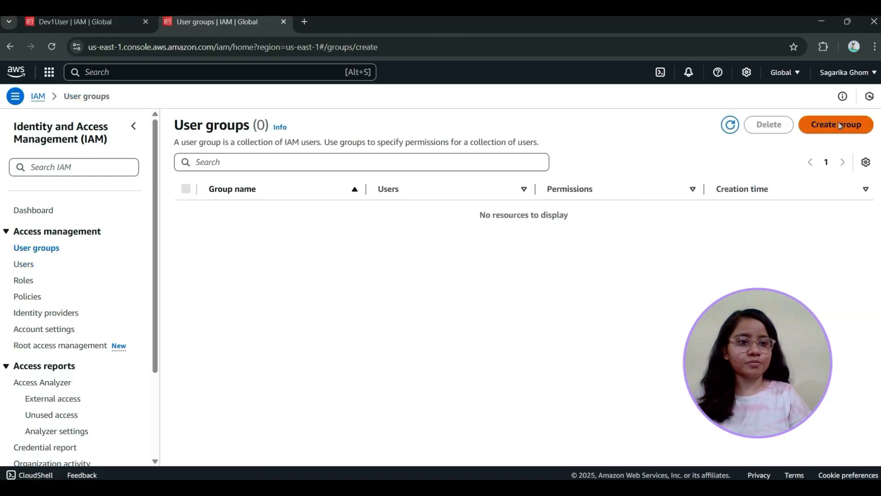
pyautogui.click(287, 204)
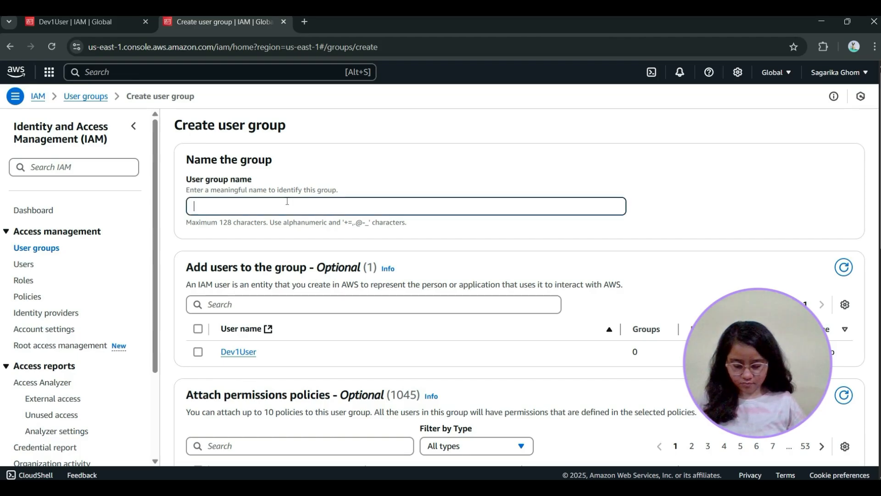
# Attach the AdministratorAccess policy to the admin group and create the group without adding any users
pyautogui.scroll(-1, 287, 201)
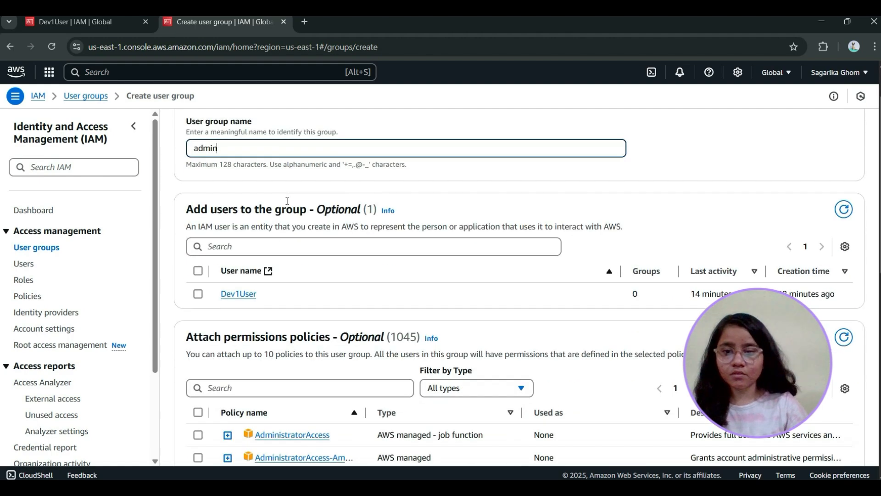
pyautogui.scroll(1, 346, 231)
pyautogui.scroll(-4, 346, 234)
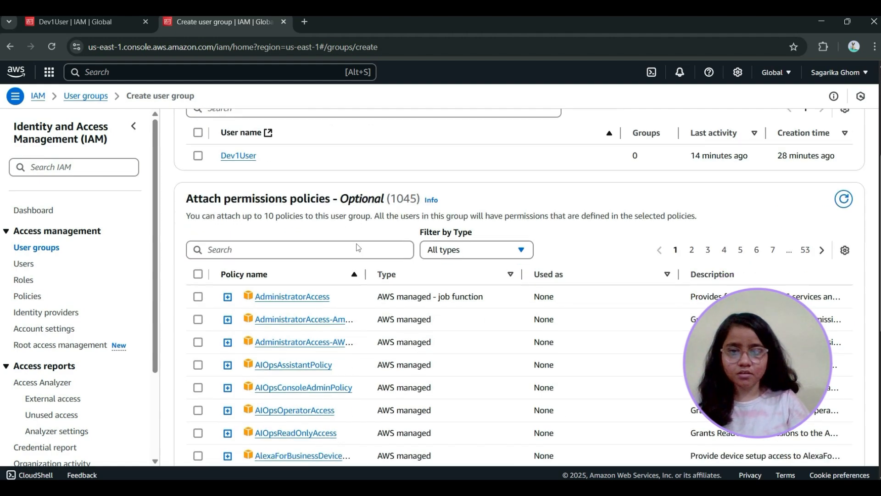
pyautogui.click(198, 261)
pyautogui.scroll(-5, 299, 261)
pyautogui.scroll(6, 299, 263)
pyautogui.scroll(-3, 611, 337)
pyautogui.click(798, 436)
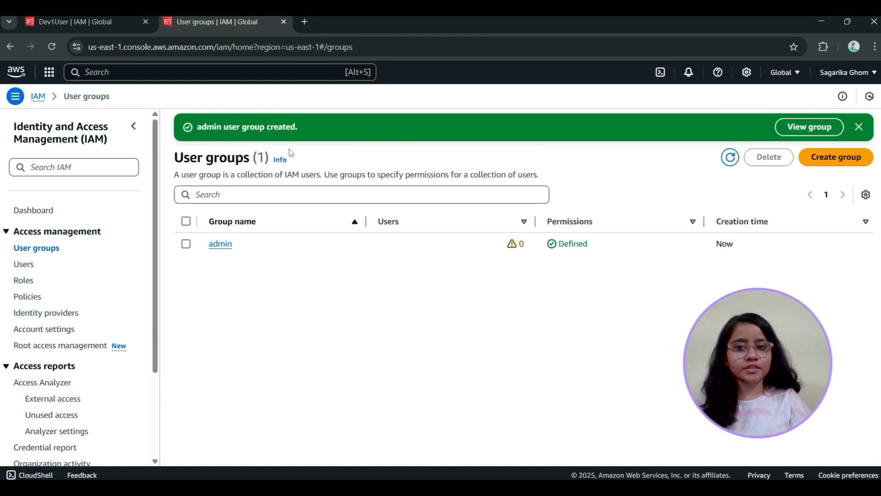
# Start a second user group named test-user
pyautogui.click(826, 158)
pyautogui.click(284, 183)
pyautogui.write('test-user')
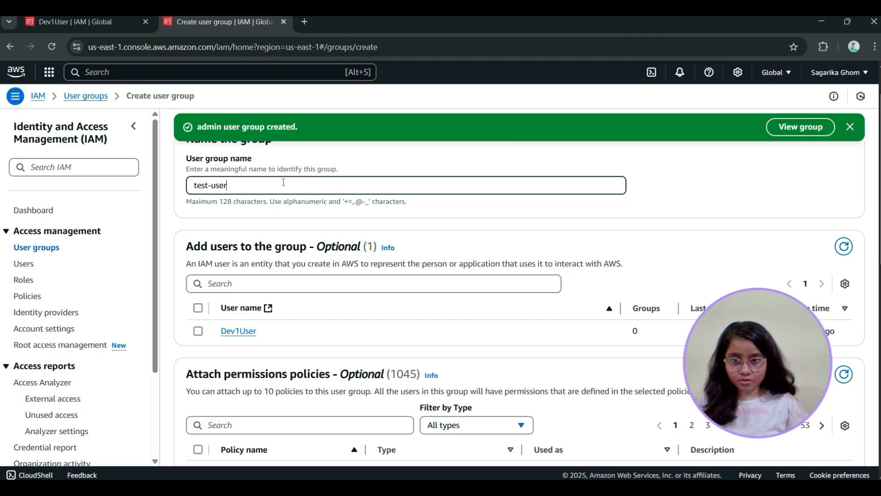
# Attach the AmazonEC2FullAccess policy to the test-user group and create the group without adding any users
pyautogui.scroll(-10, 284, 206)
pyautogui.scroll(7, 271, 264)
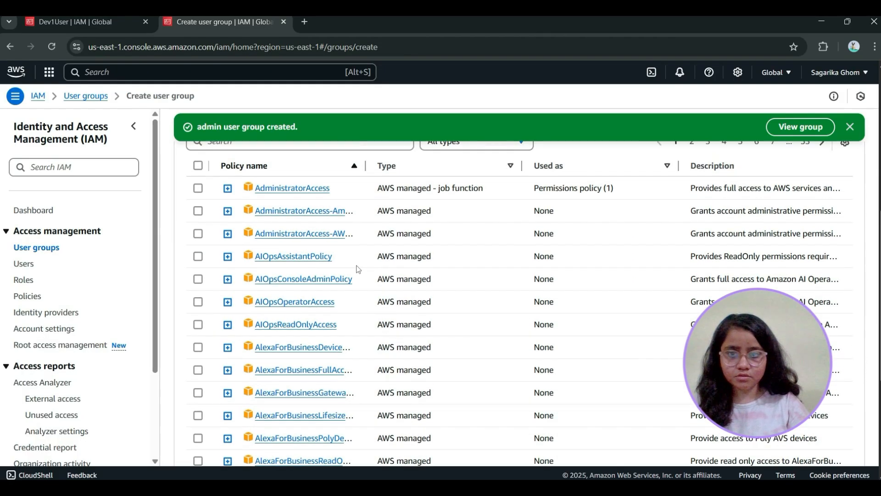
pyautogui.click(274, 309)
pyautogui.write('ec2')
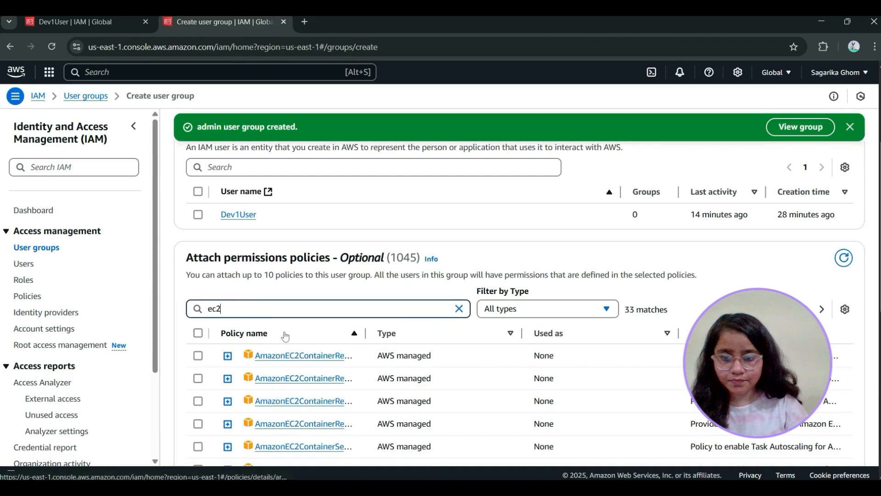
pyautogui.scroll(-4, 284, 336)
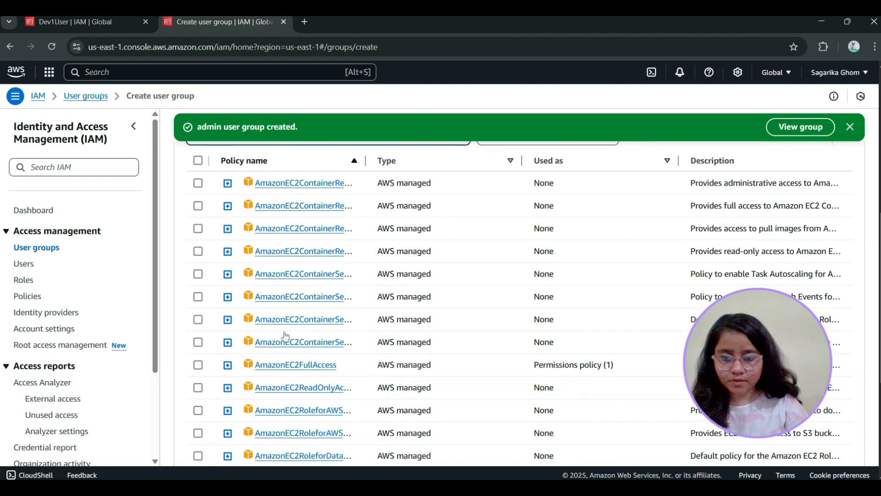
pyautogui.click(197, 365)
pyautogui.scroll(-5, 442, 309)
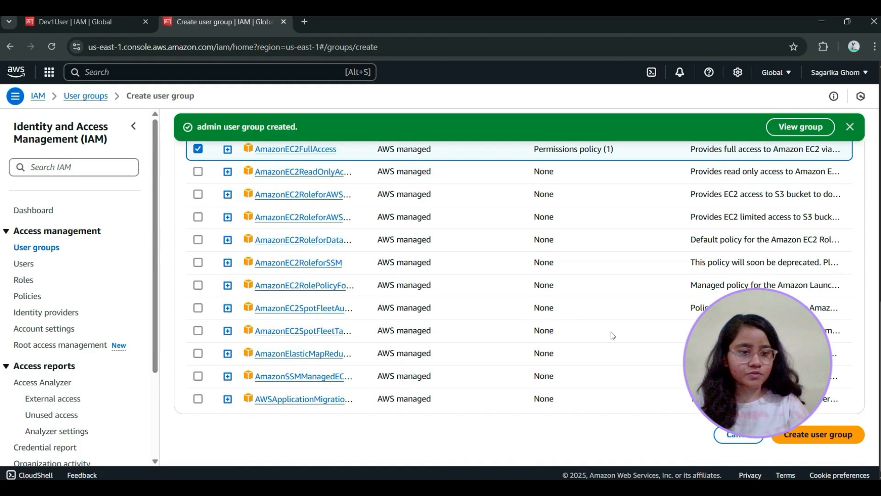
pyautogui.click(805, 436)
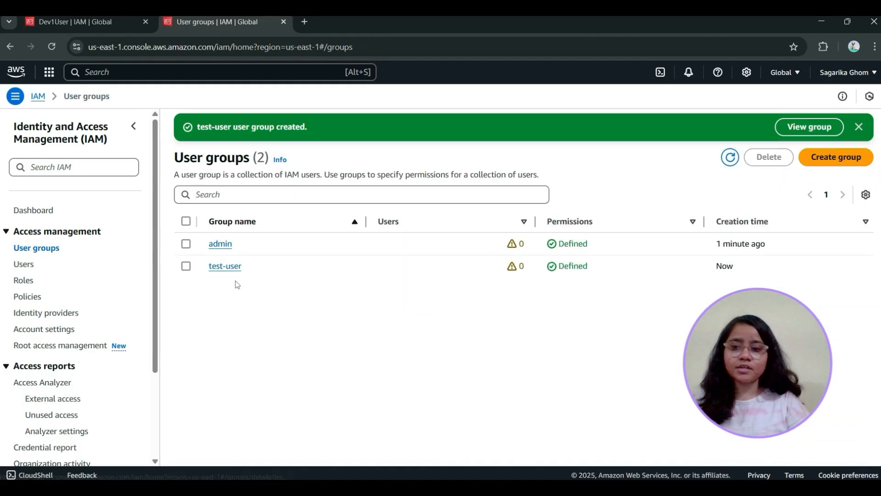
# Start a new user named user-admin with AWS Management Console access, created as an IAM user
pyautogui.click(22, 264)
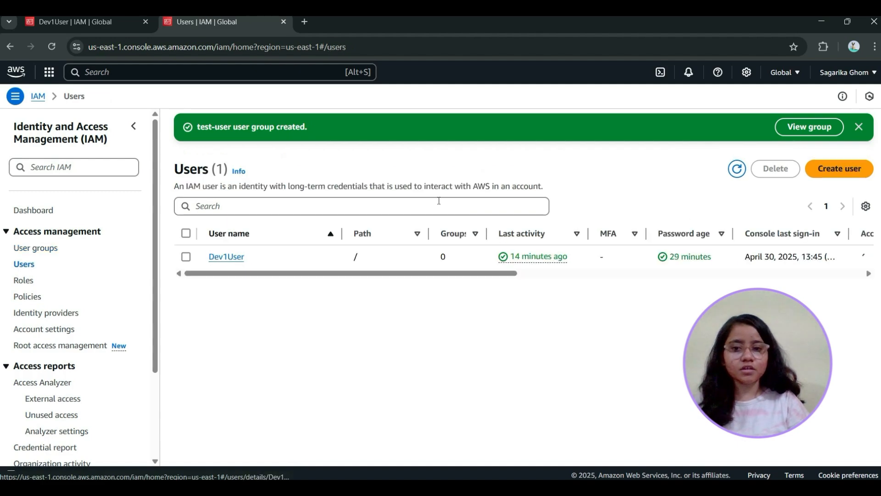
pyautogui.click(843, 171)
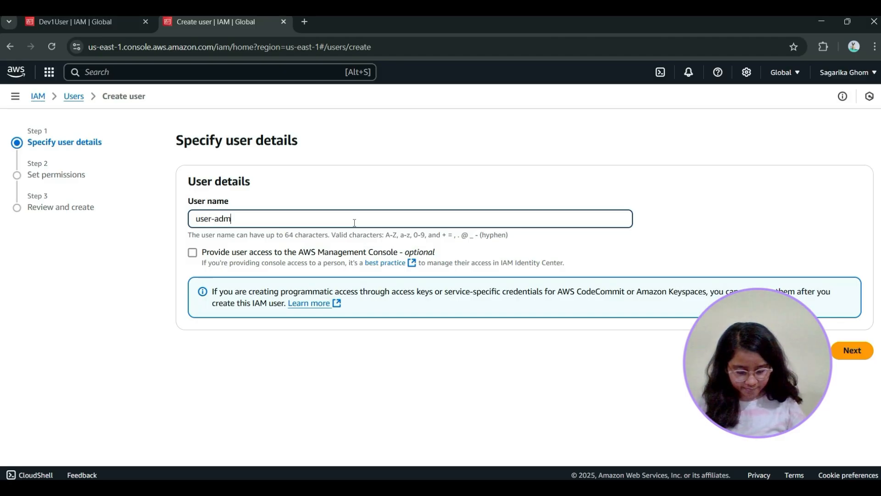
pyautogui.click(192, 254)
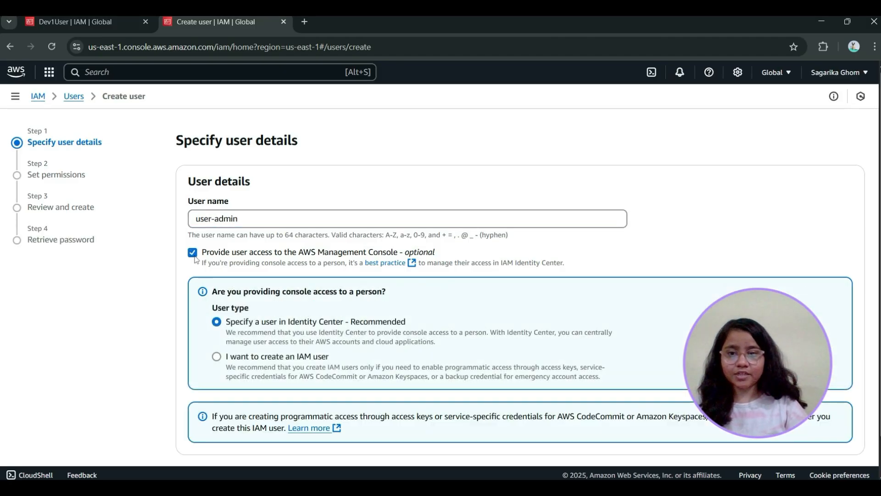
pyautogui.click(216, 357)
# Set a custom console password for user-admin, keep the forced password change at next sign-in, and continue to the permissions
pyautogui.scroll(-3, 360, 355)
pyautogui.scroll(-2, 360, 354)
pyautogui.click(193, 245)
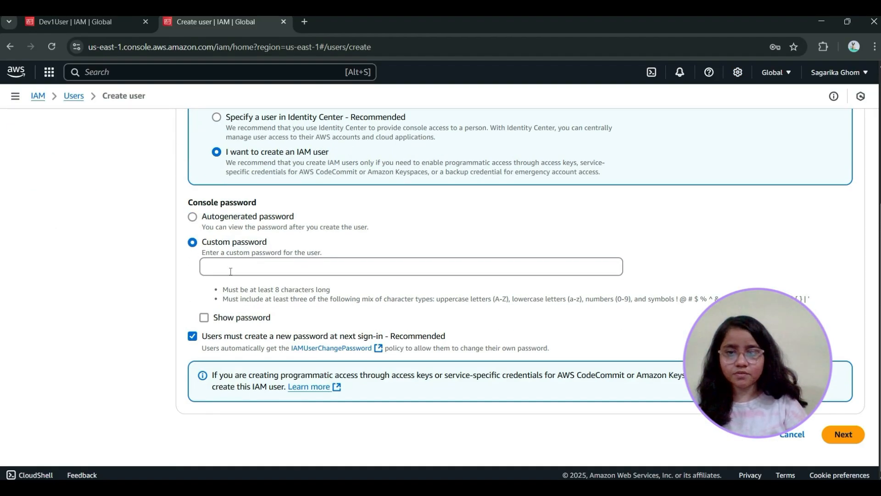
pyautogui.click(230, 271)
pyautogui.write('••••')
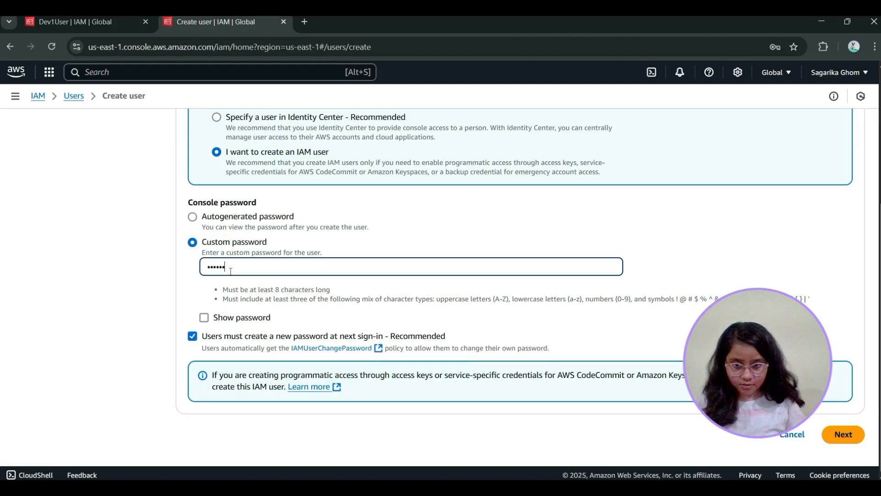
pyautogui.press('BackSpace')
pyautogui.press('BackSpace')
pyautogui.press('BackSpace')
pyautogui.press('BackSpace')
pyautogui.press('BackSpace')
pyautogui.write('•••')
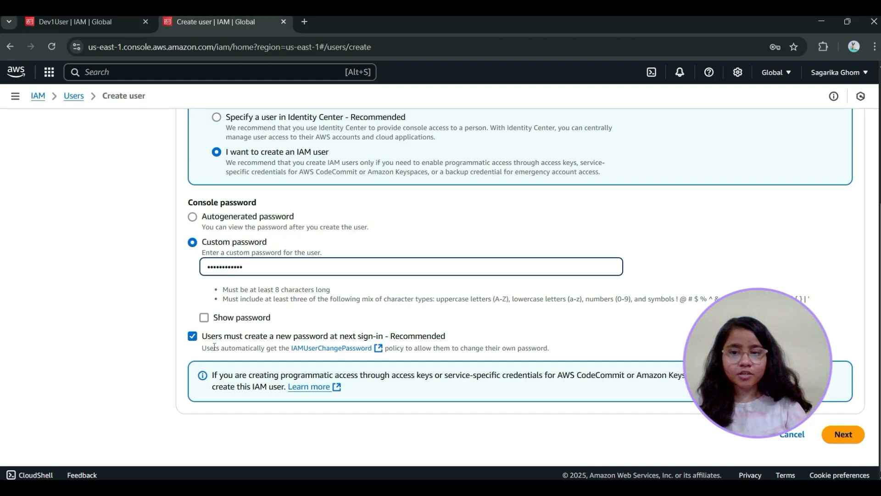
pyautogui.click(845, 434)
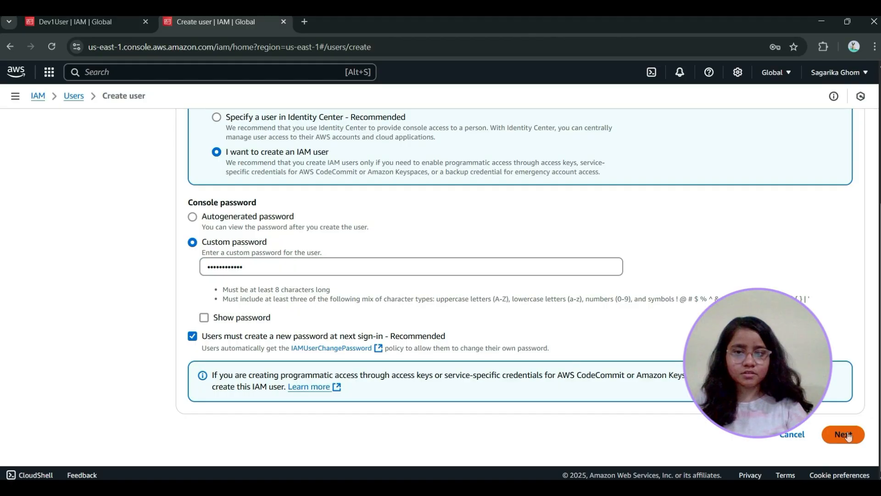
# Add user-admin to the admin group and continue to the review
pyautogui.scroll(-1, 333, 296)
pyautogui.scroll(1, 326, 292)
pyautogui.scroll(-1, 306, 357)
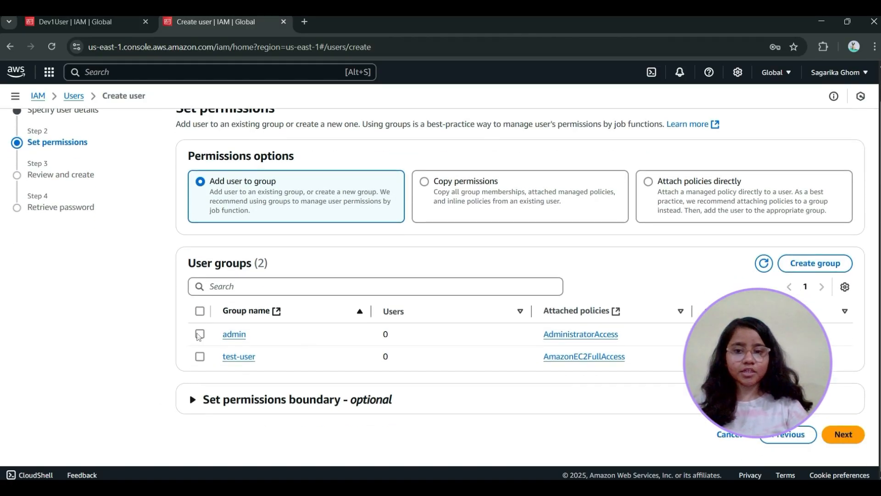
pyautogui.click(201, 335)
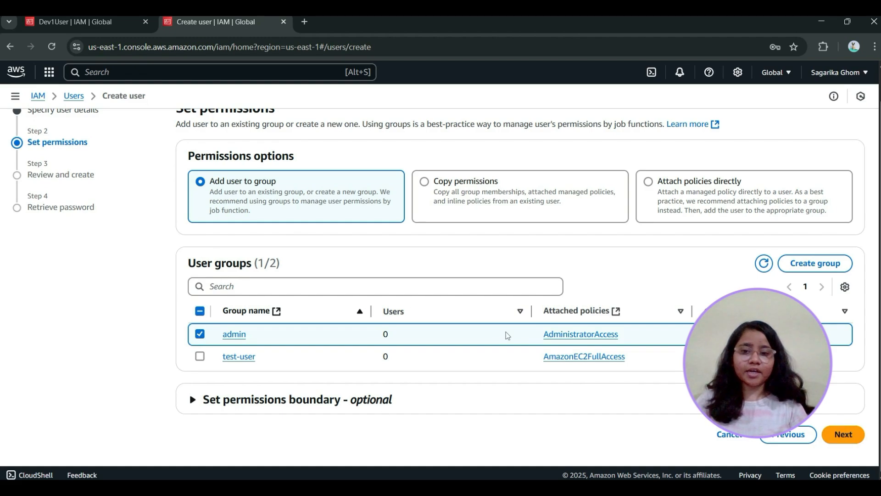
pyautogui.scroll(1, 507, 336)
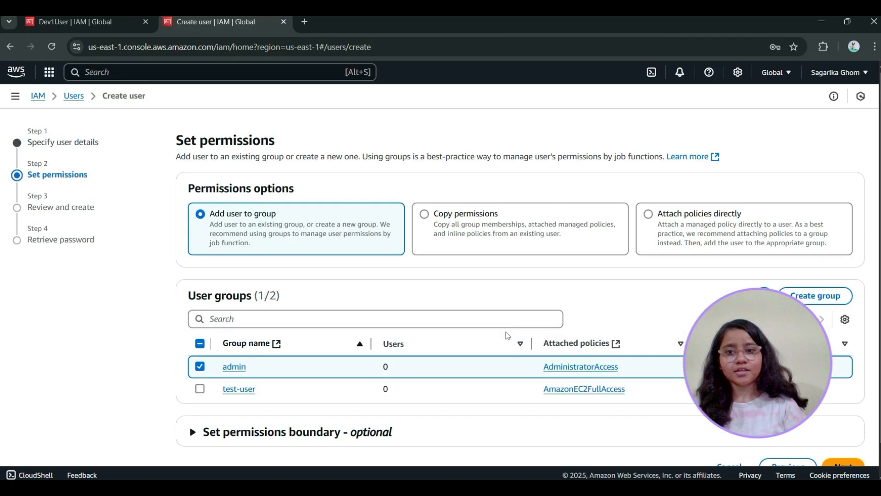
pyautogui.scroll(-1, 507, 335)
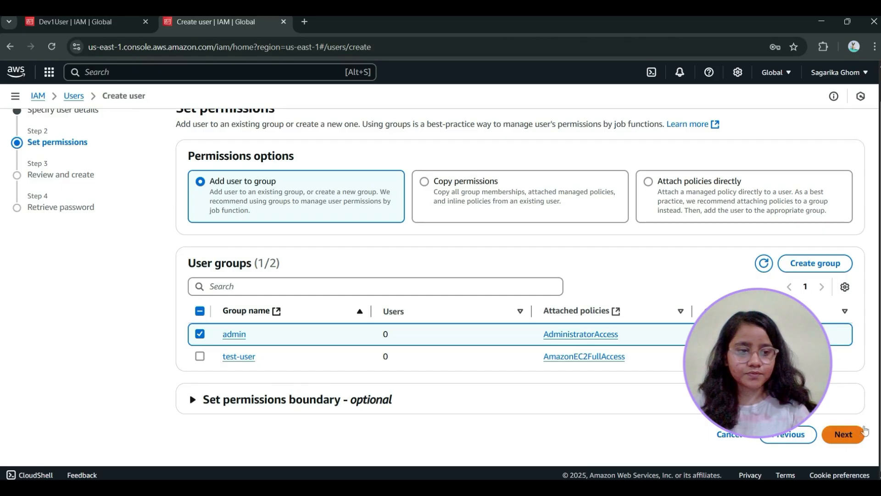
pyautogui.click(843, 434)
# Review user-admin's permissions summary and examine the AdministratorAccess policy JSON attached to the admin group
pyautogui.scroll(-2, 656, 369)
pyautogui.scroll(1, 199, 269)
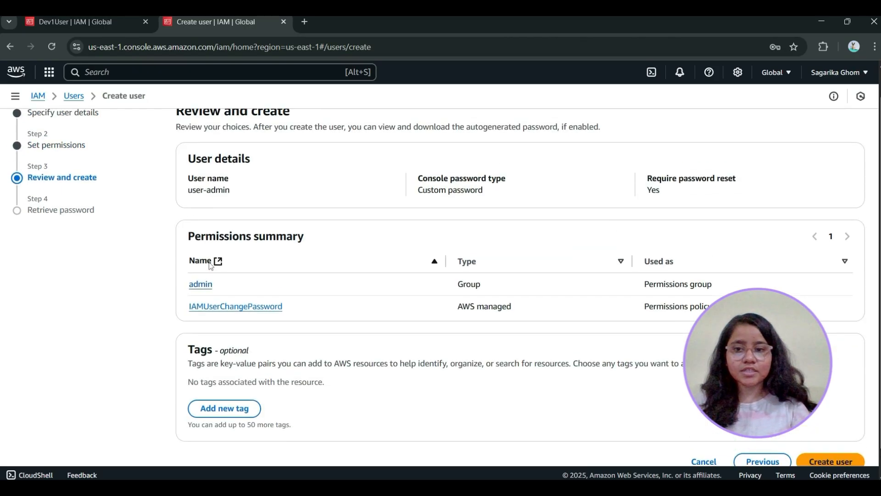
pyautogui.scroll(-1, 198, 261)
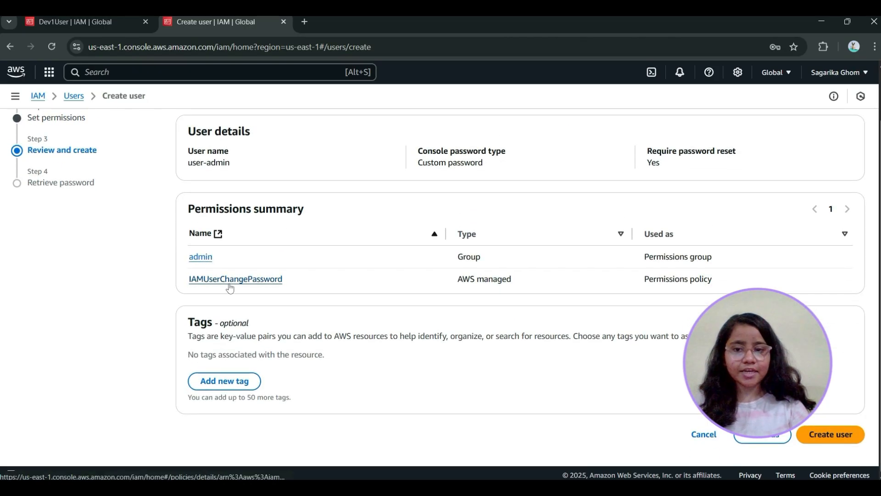
pyautogui.click(200, 257)
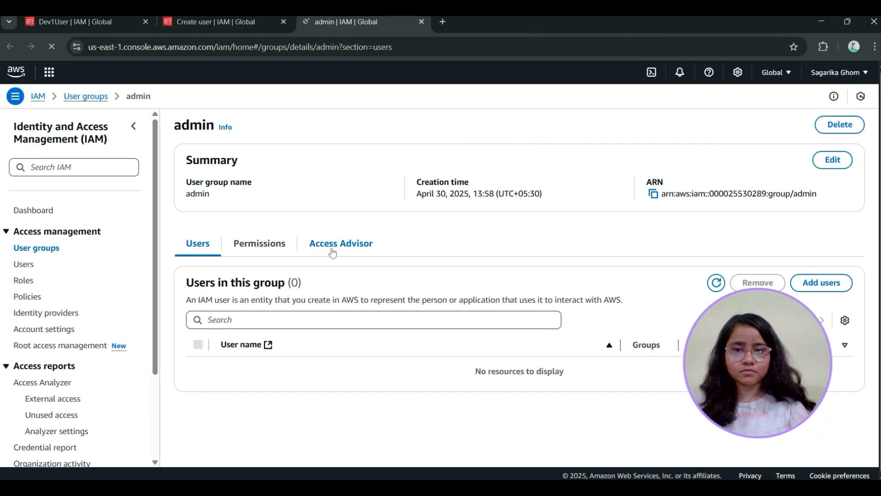
pyautogui.click(287, 244)
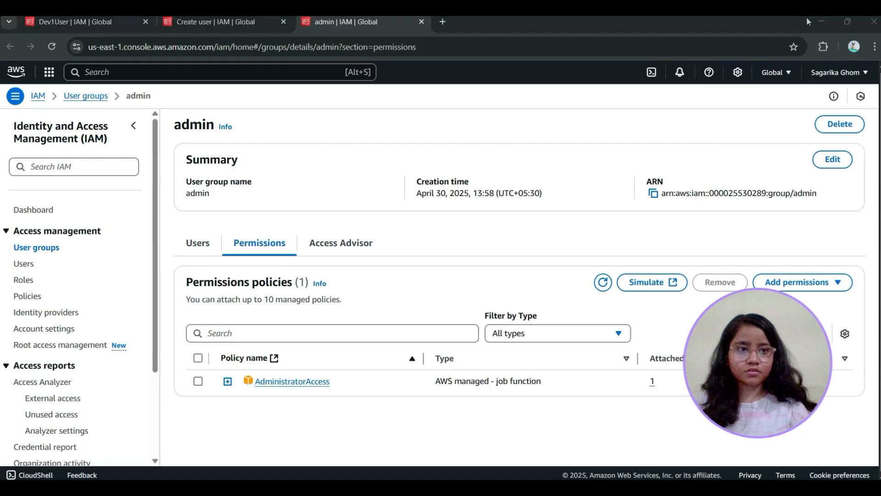
pyautogui.click(227, 381)
pyautogui.scroll(-2, 344, 385)
pyautogui.moveTo(231, 343); pyautogui.dragTo(299, 426)
pyautogui.click(332, 388)
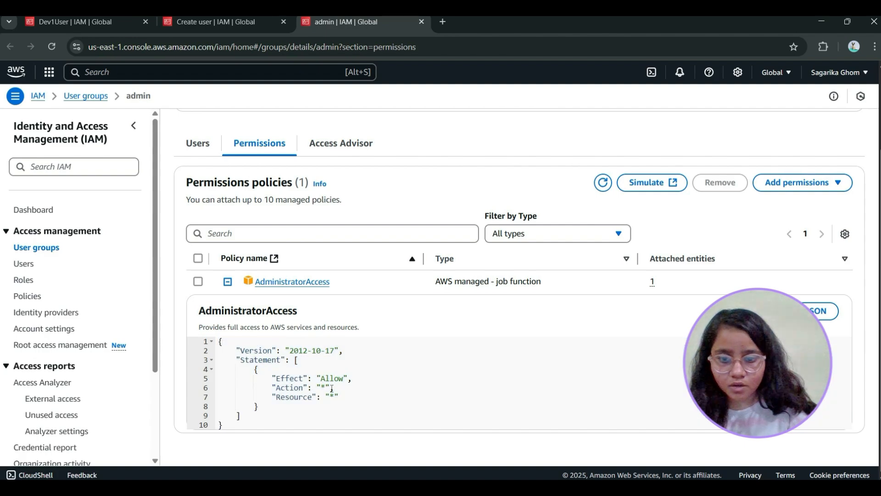
pyautogui.scroll(2, 511, 332)
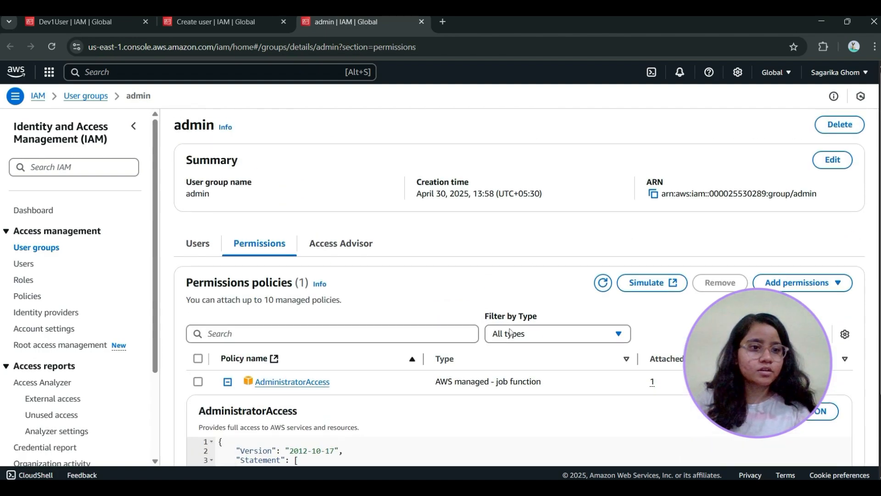
# Create user-admin from the pending review, download its credentials CSV file, and return to the users list
pyautogui.click(248, 23)
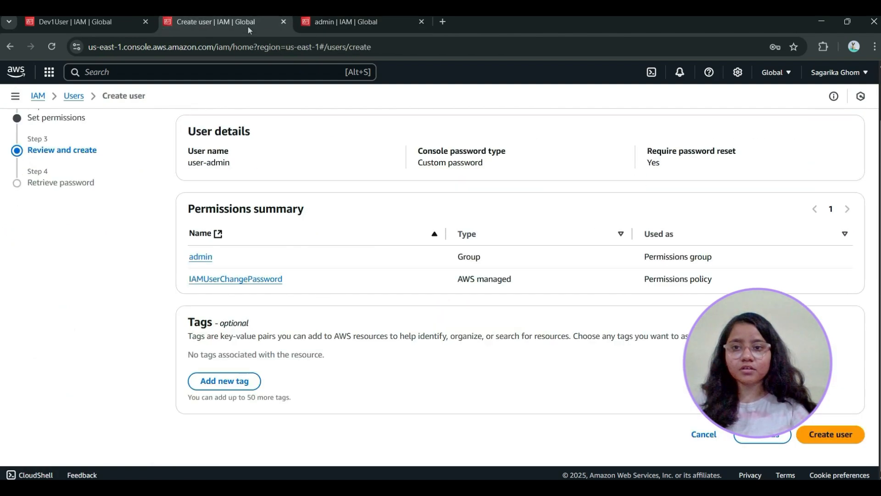
pyautogui.click(828, 435)
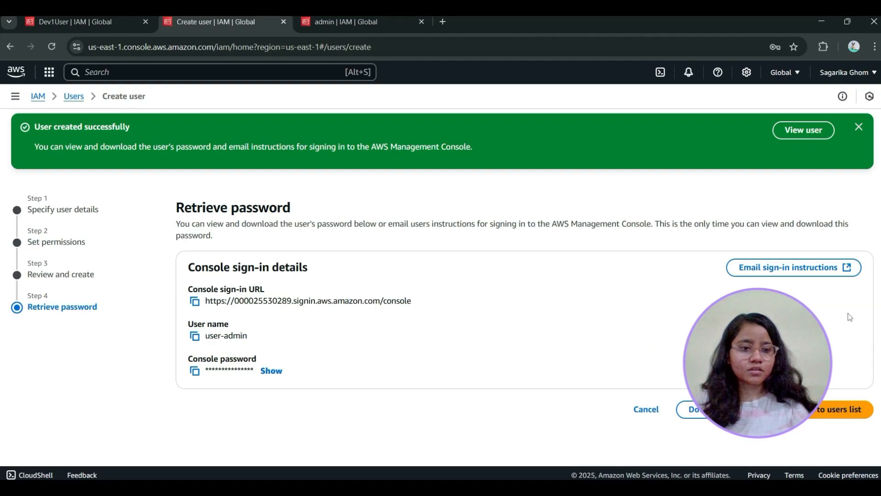
pyautogui.click(725, 410)
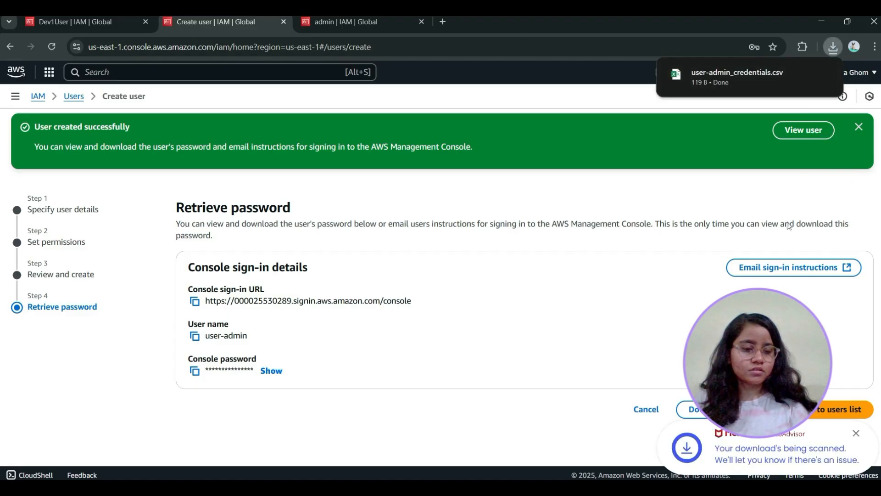
pyautogui.click(856, 433)
pyautogui.click(844, 409)
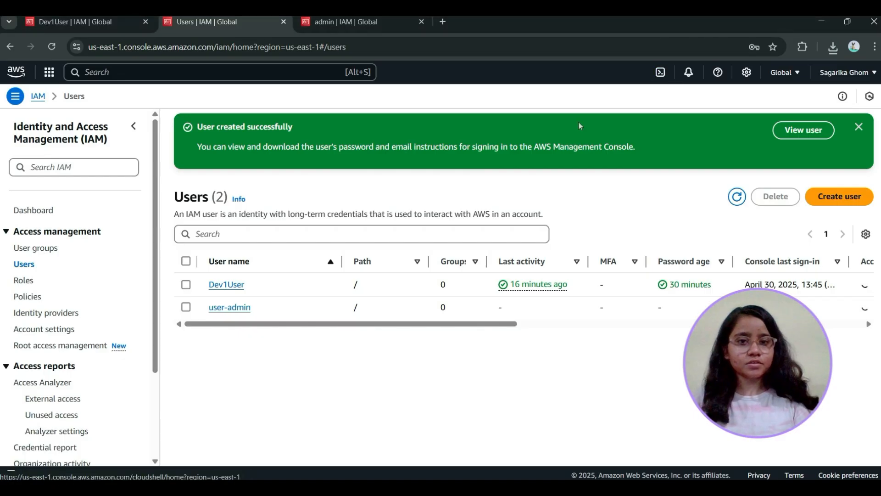
pyautogui.click(30, 251)
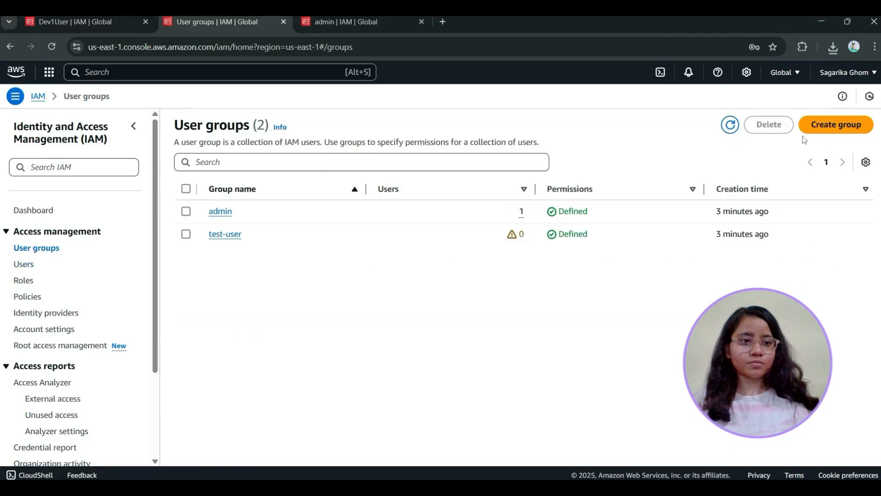
pyautogui.click(828, 124)
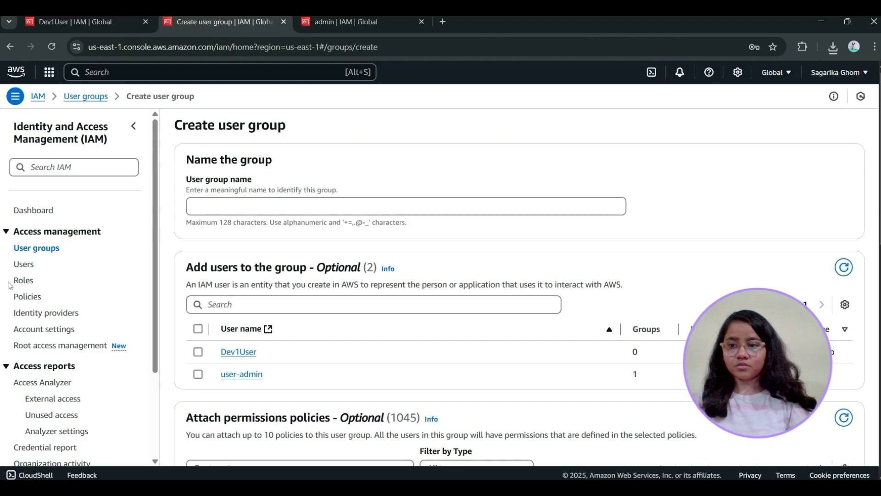
pyautogui.click(24, 265)
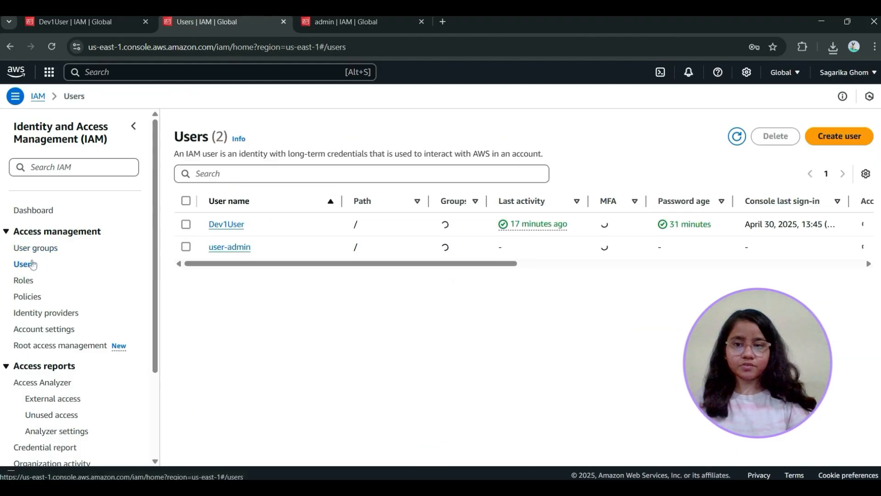
# Start a new user named user-dev with AWS Management Console access, created as an IAM user
pyautogui.click(857, 144)
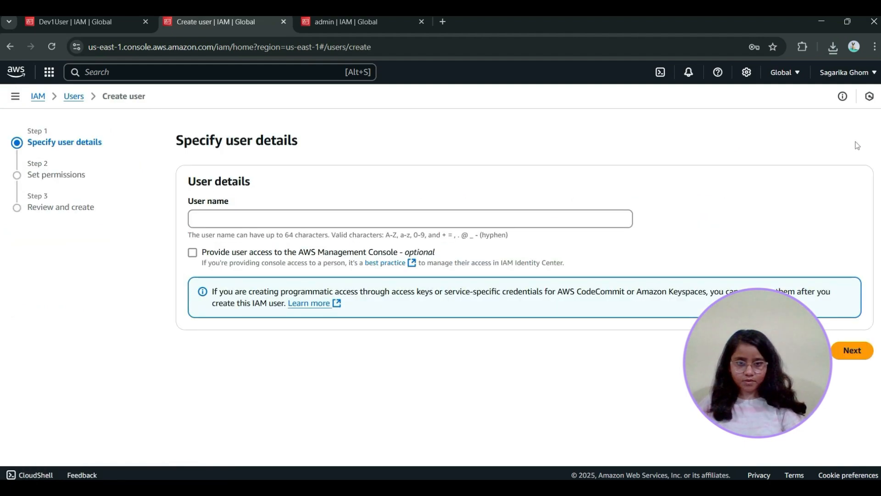
pyautogui.click(260, 222)
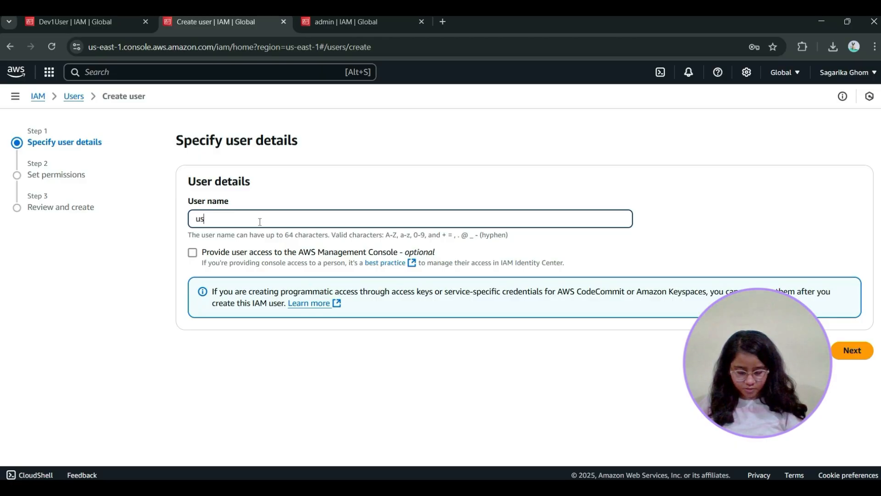
pyautogui.click(192, 253)
pyautogui.click(217, 356)
pyautogui.scroll(-4, 218, 322)
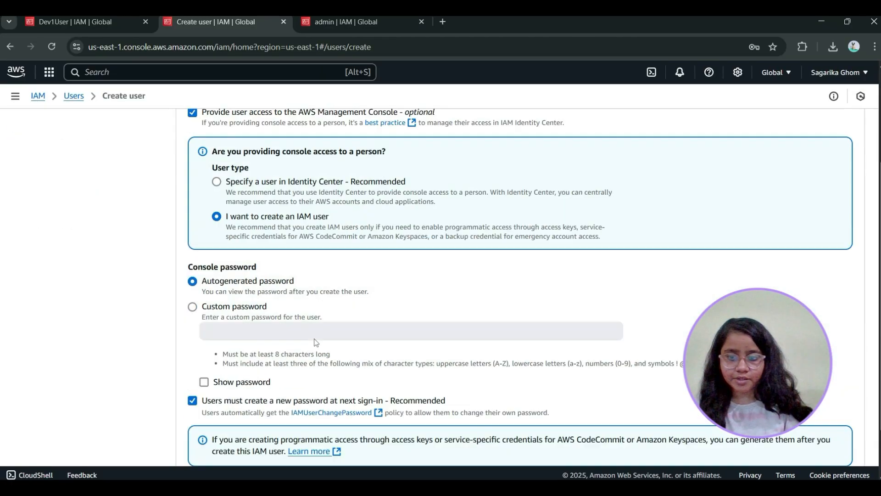
# Set a custom console password for user-dev, keep the forced password change at next sign-in, and continue to the permissions
pyautogui.click(193, 242)
pyautogui.click(256, 271)
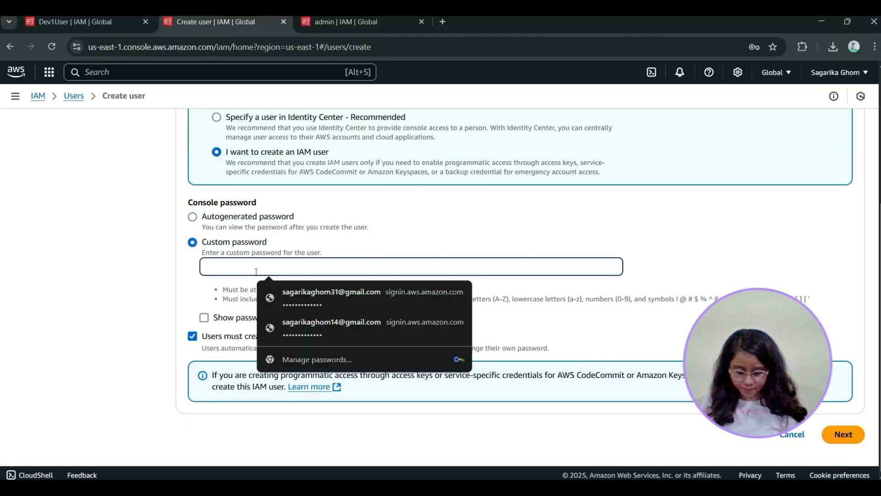
pyautogui.write('P')
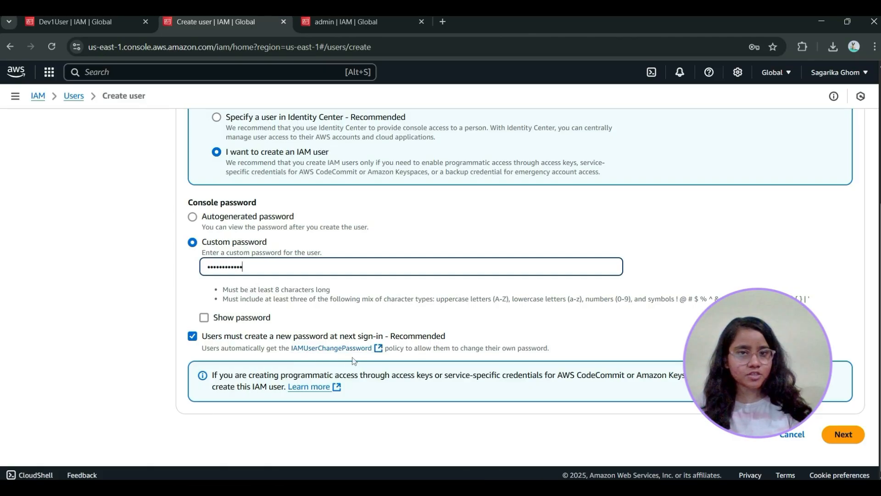
pyautogui.click(843, 434)
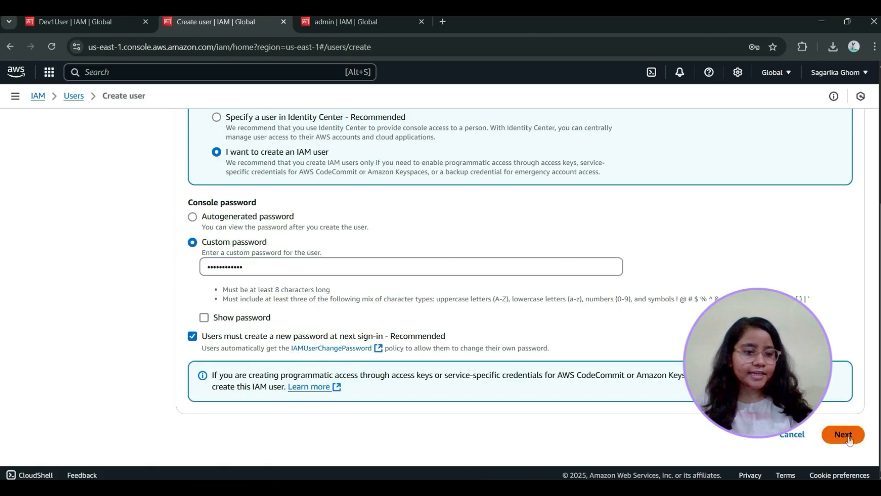
# Add user-dev to both the admin and test-user groups and continue to the review
pyautogui.scroll(-1, 449, 281)
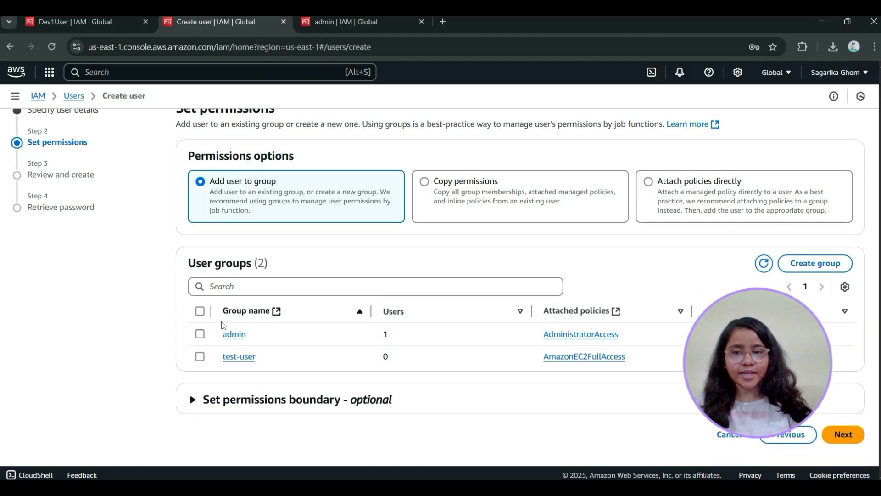
pyautogui.click(200, 334)
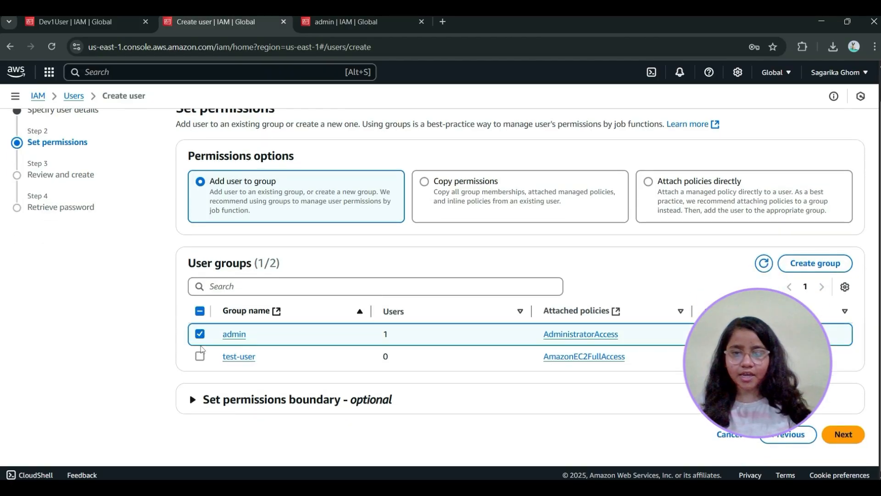
pyautogui.click(199, 357)
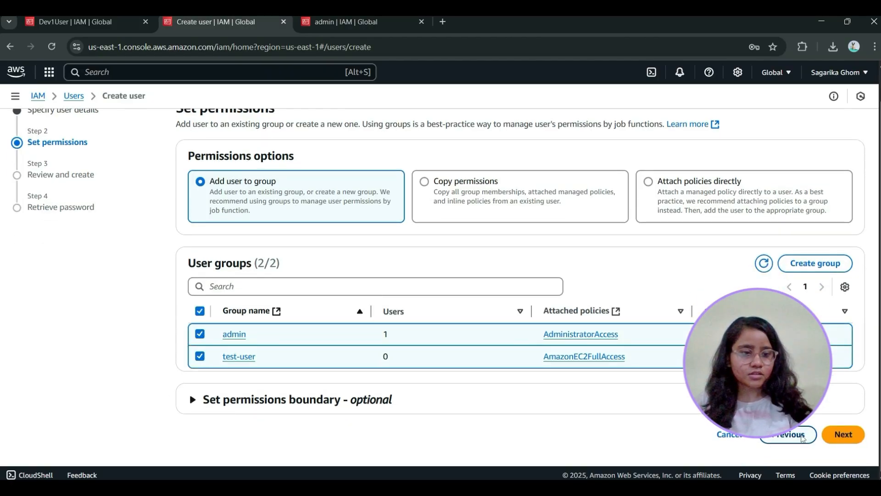
pyautogui.click(843, 434)
# Review user-dev's permissions summary, create the user, and return to the users list without viewing or downloading the console password
pyautogui.scroll(-1, 352, 291)
pyautogui.scroll(2, 276, 257)
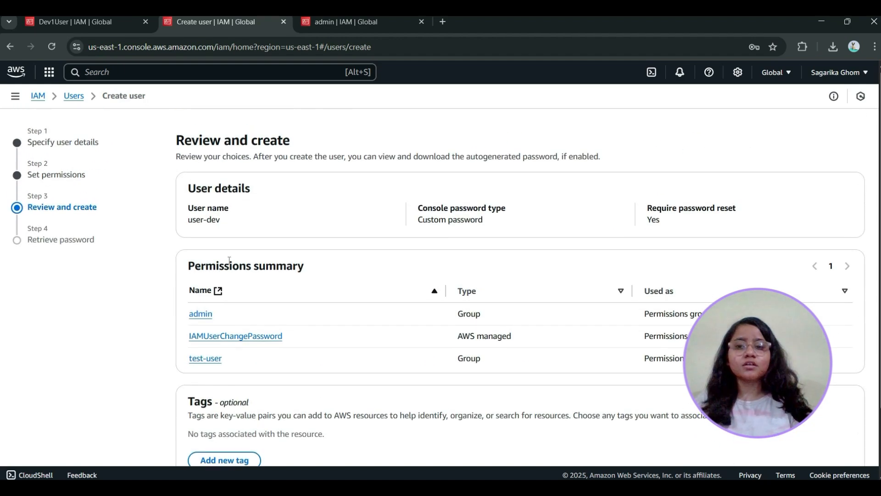
pyautogui.scroll(-2, 161, 216)
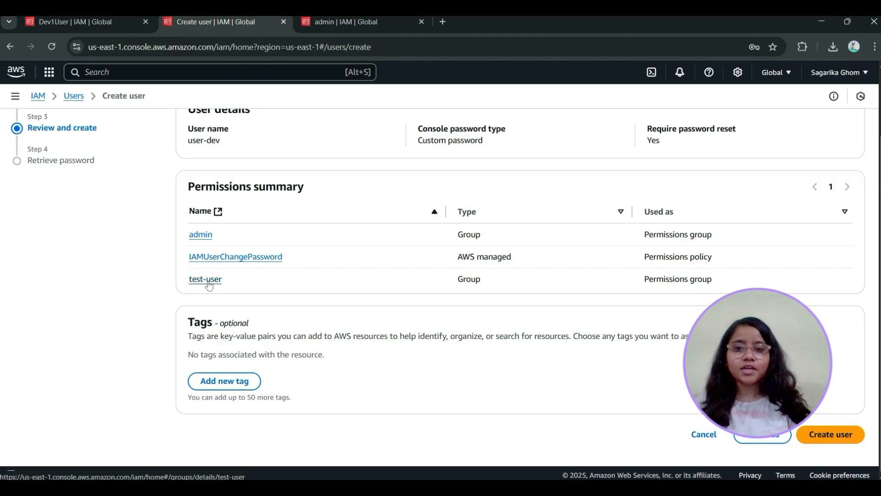
pyautogui.click(833, 434)
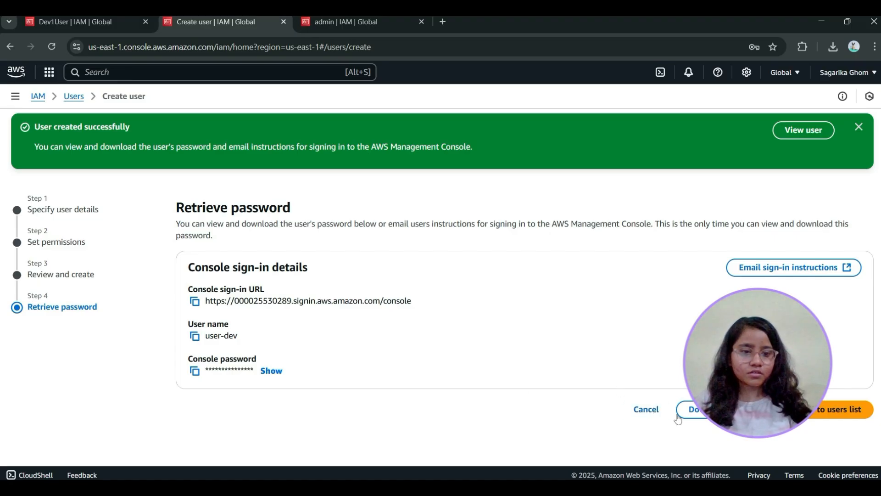
pyautogui.click(839, 409)
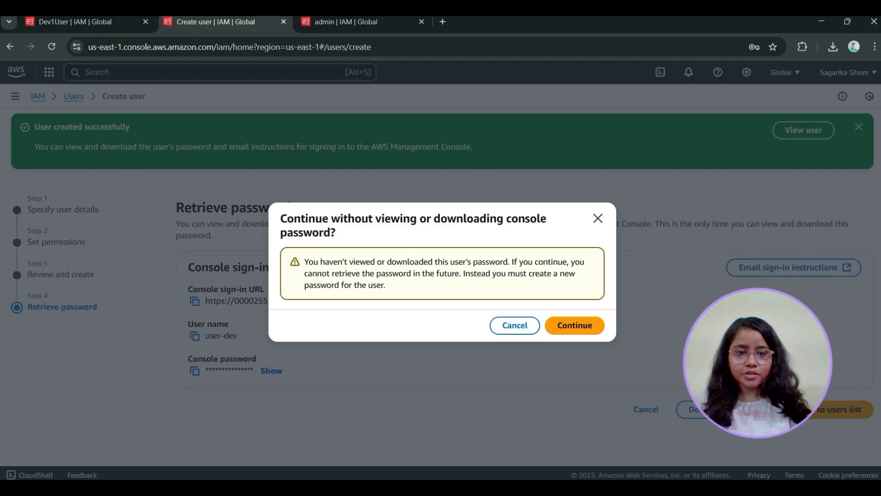
pyautogui.click(579, 326)
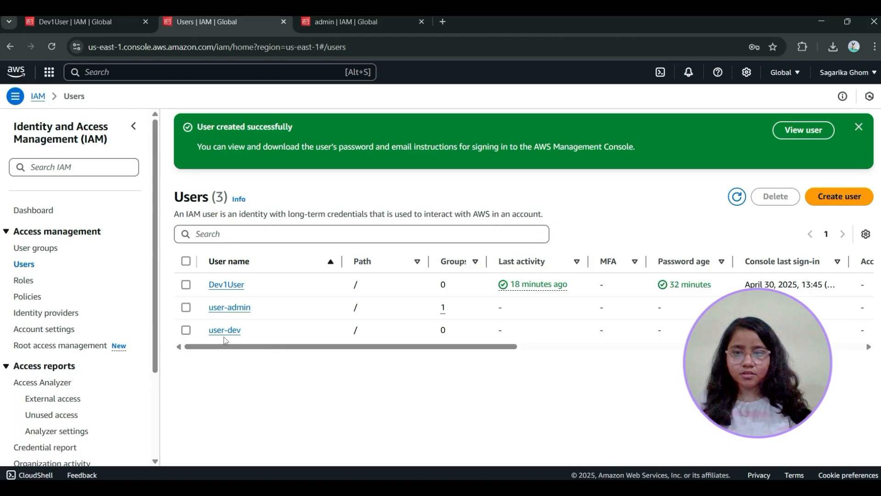
# Open user-dev's details and examine which permissions policies are attached directly or through groups
pyautogui.click(186, 330)
pyautogui.click(220, 331)
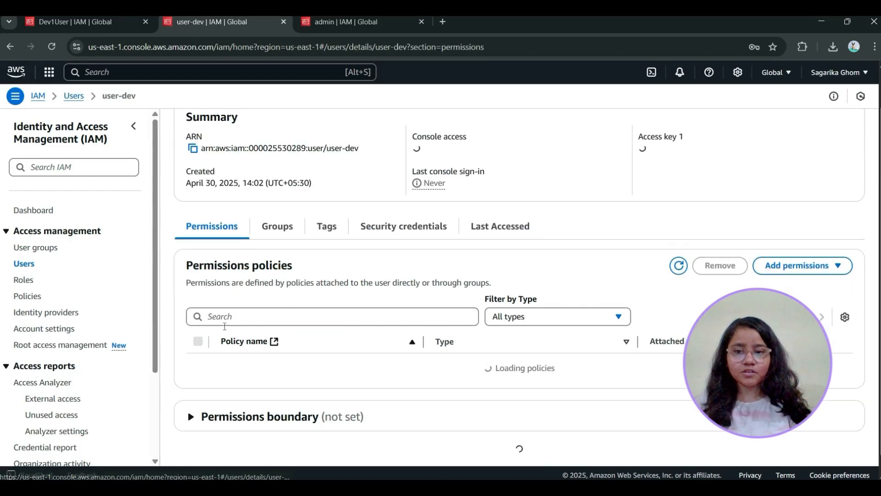
pyautogui.scroll(-2, 436, 284)
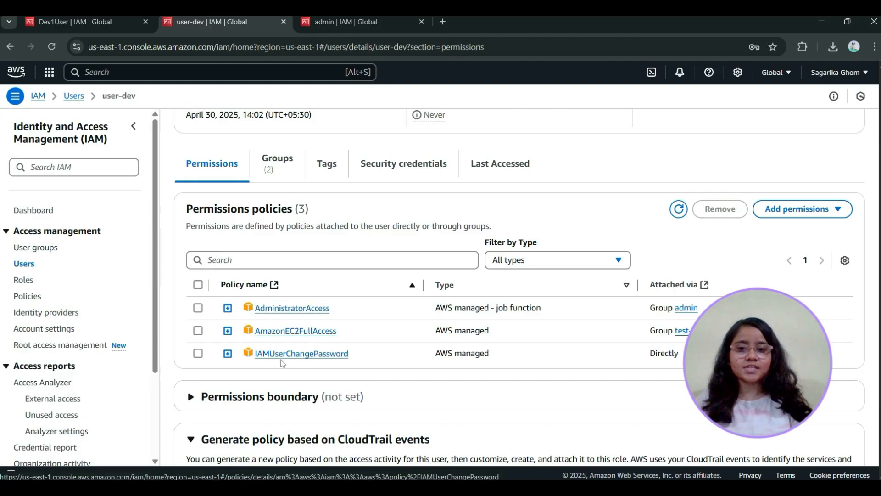
pyautogui.scroll(3, 495, 316)
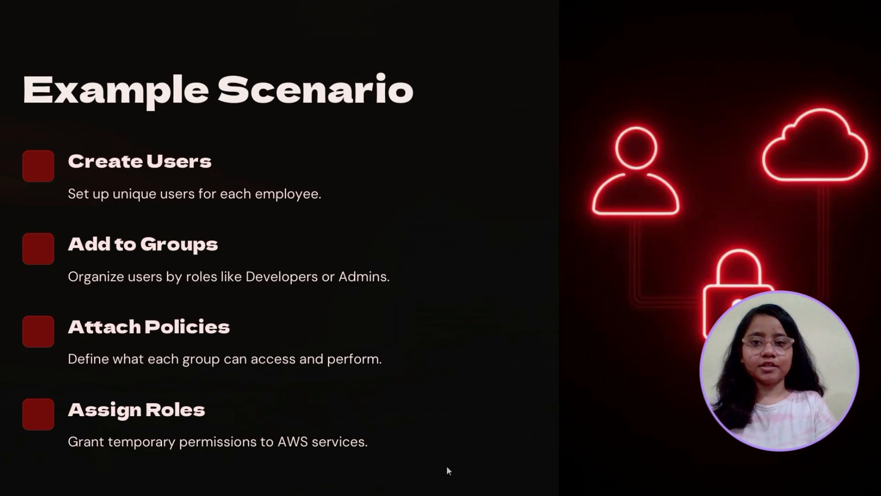
pyautogui.press('Right')
pyautogui.press('Right')
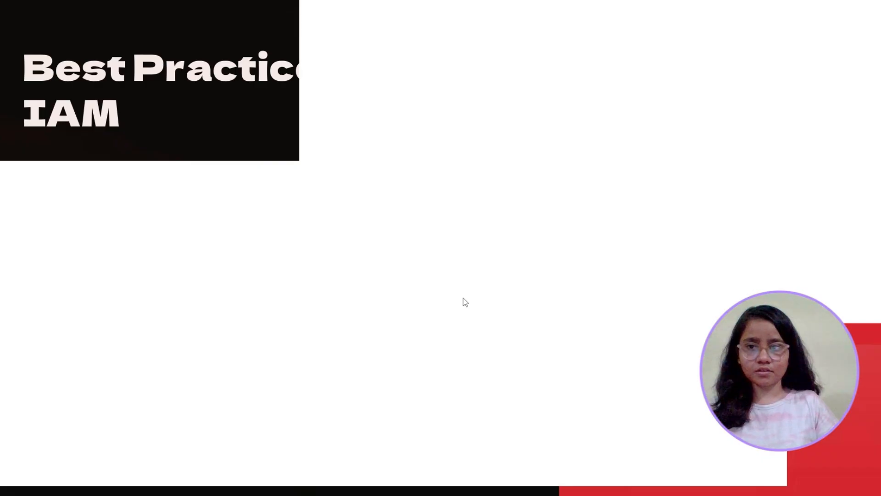